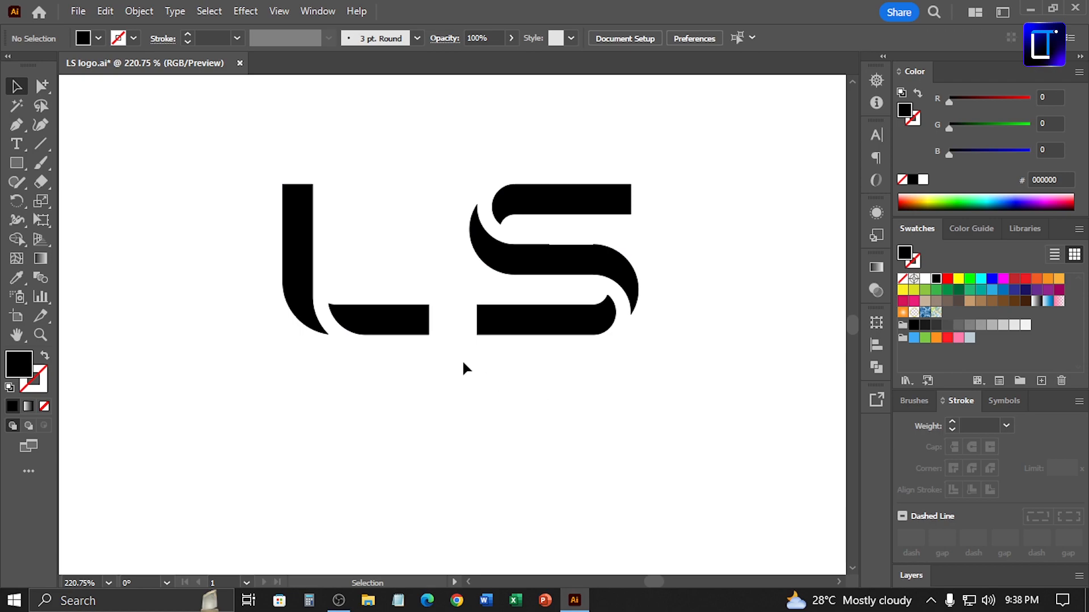
Step: Extend the L's lower bar to the right by shifting its two right-end anchor points toward the S
key("a")
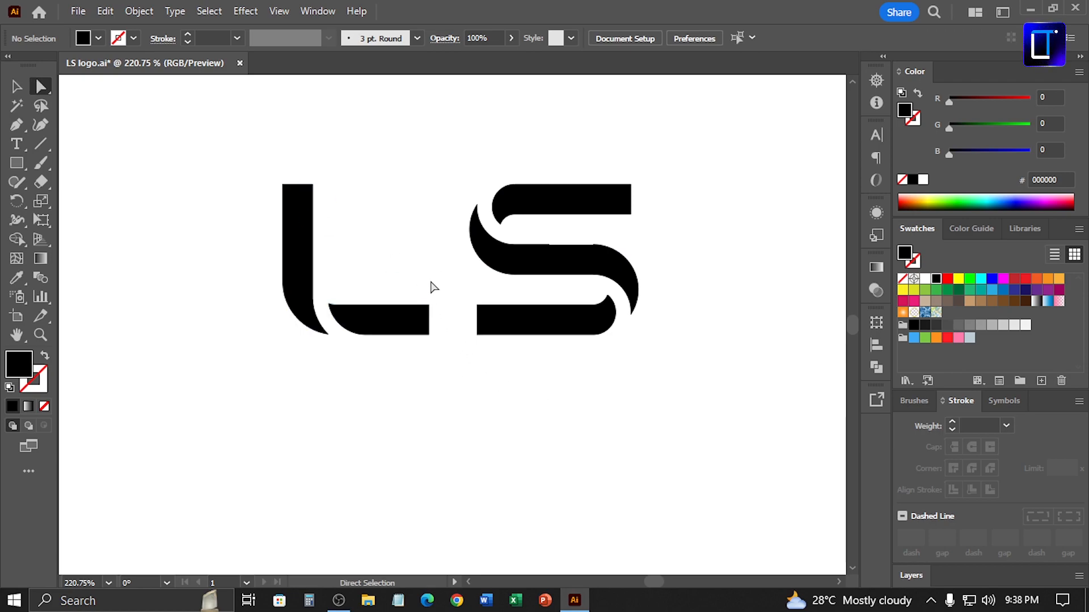
left_click_drag(437, 337, 440, 344)
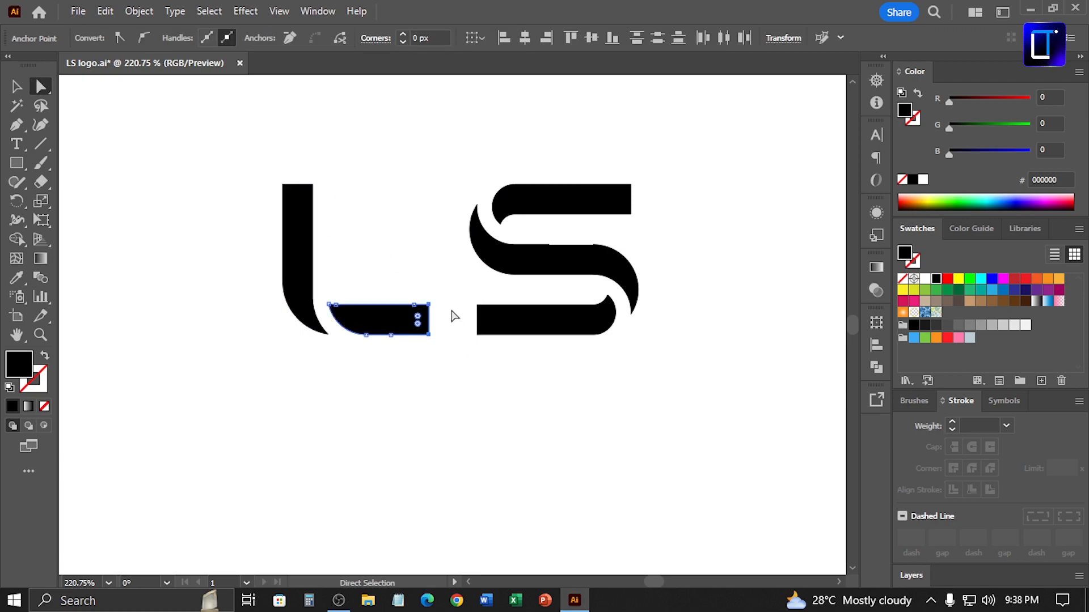
key("Right")
key("Right")
key("Right")
key("Right")
key("Right")
key("Right")
key("Right")
key("Right")
key("Right")
key("Right")
key("Right")
key("Right")
key("Right")
key("Right")
key("Right")
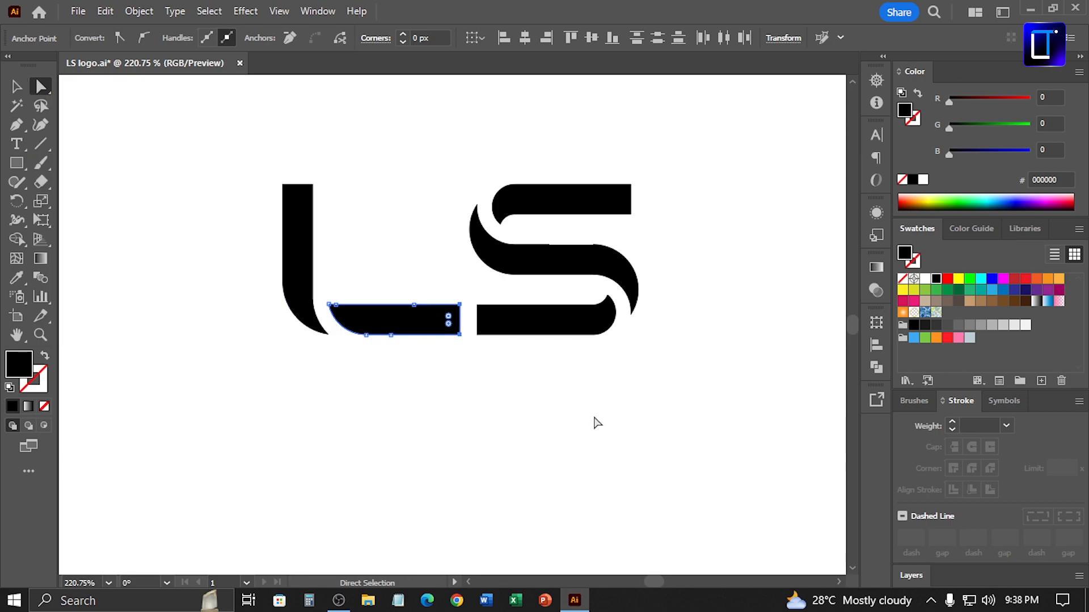
left_click(17, 86)
left_click(164, 201)
Step: Draw matching diagonal cutting lines across the right end of the L's lower bar and the left end of the S's lower bar
left_click(41, 144)
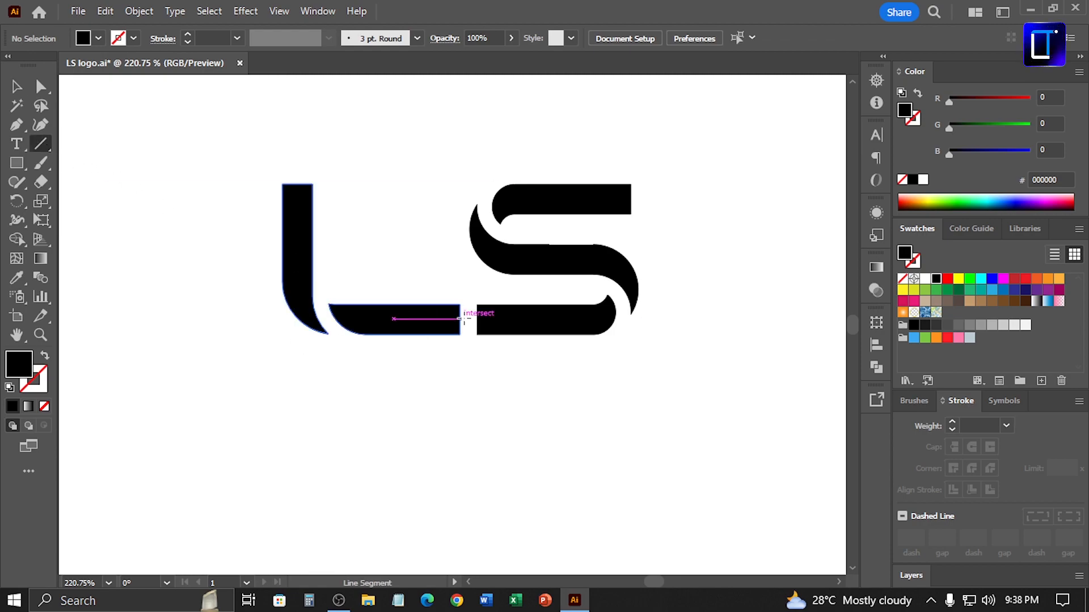
mouse_move(460, 305)
left_mouse_down()
mouse_move(420, 344)
mouse_move(514, 297)
left_mouse_up()
left_click(16, 86)
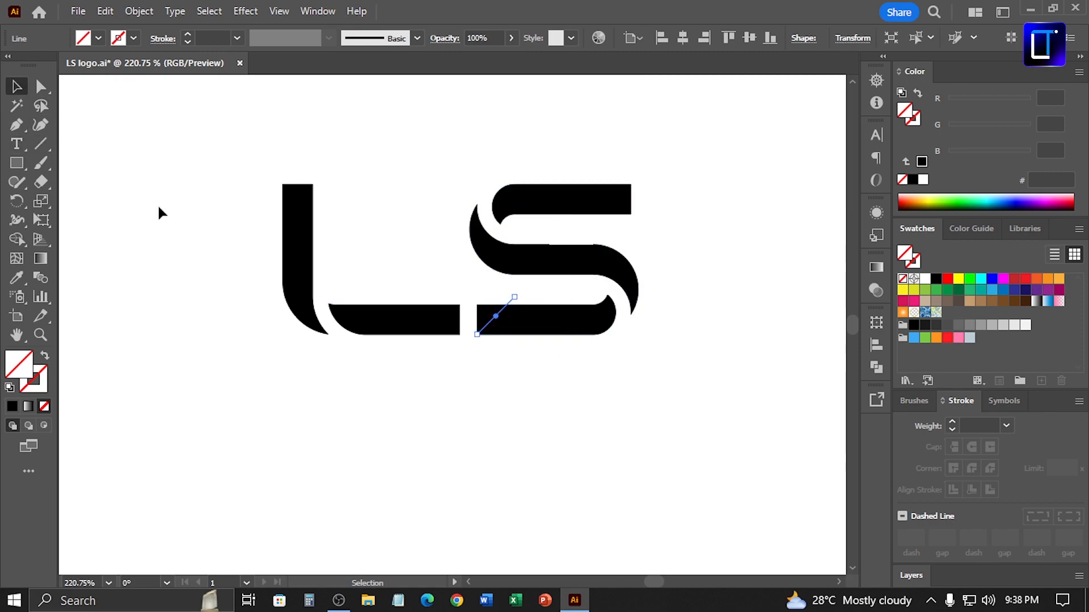
Step: Trim both bar ends along the diagonal lines with the Shape Builder and delete the leftover line pieces
left_click_drag(432, 371, 536, 318)
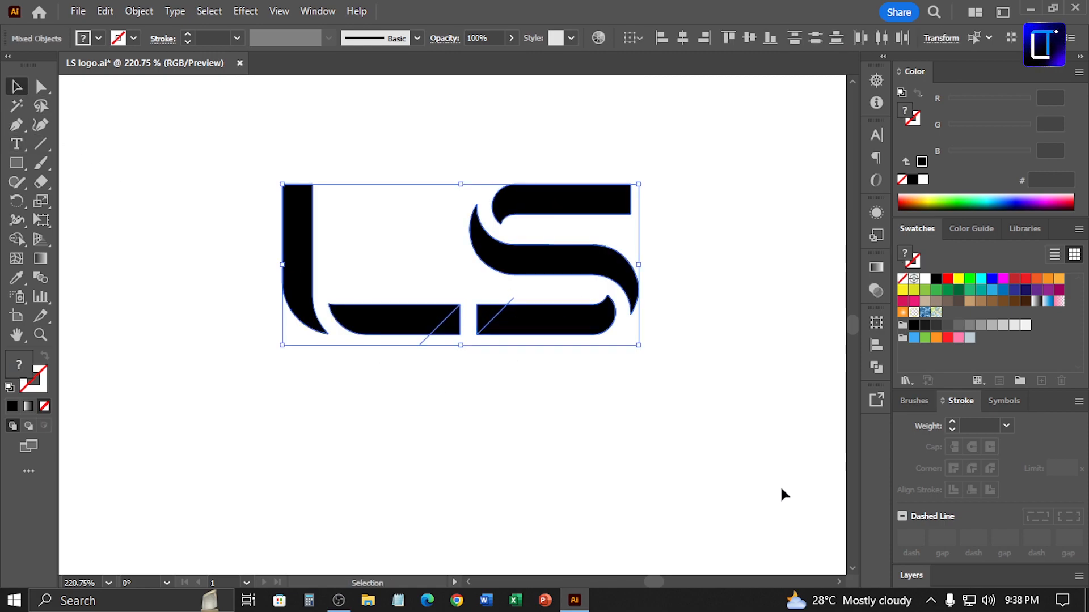
left_click(16, 239)
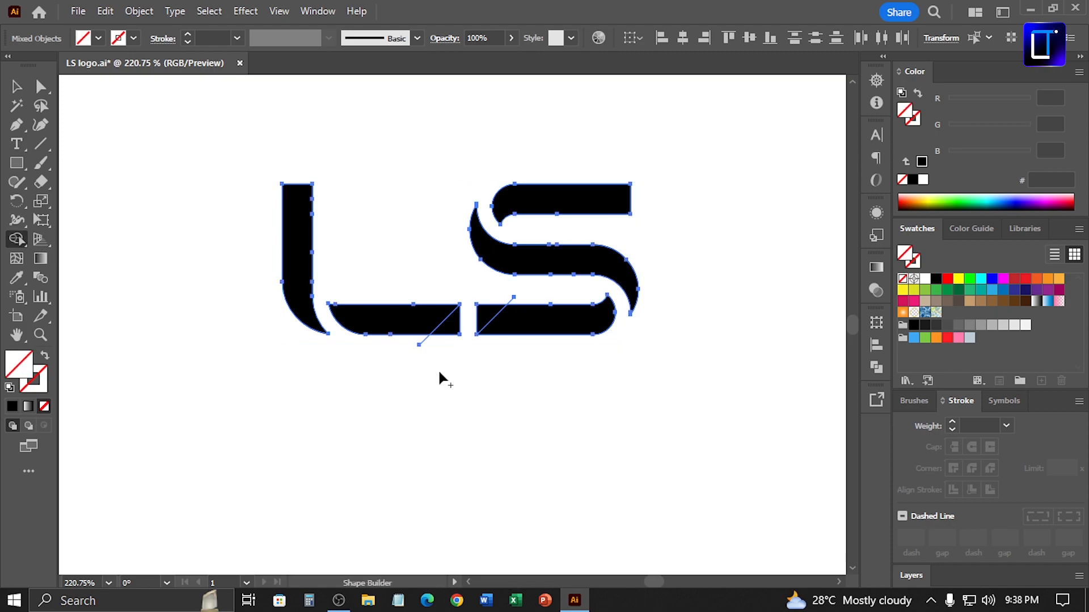
mouse_move(458, 333)
left_mouse_down()
mouse_move(475, 313)
mouse_move(491, 316)
left_mouse_up()
left_click(25, 87)
left_click(396, 377)
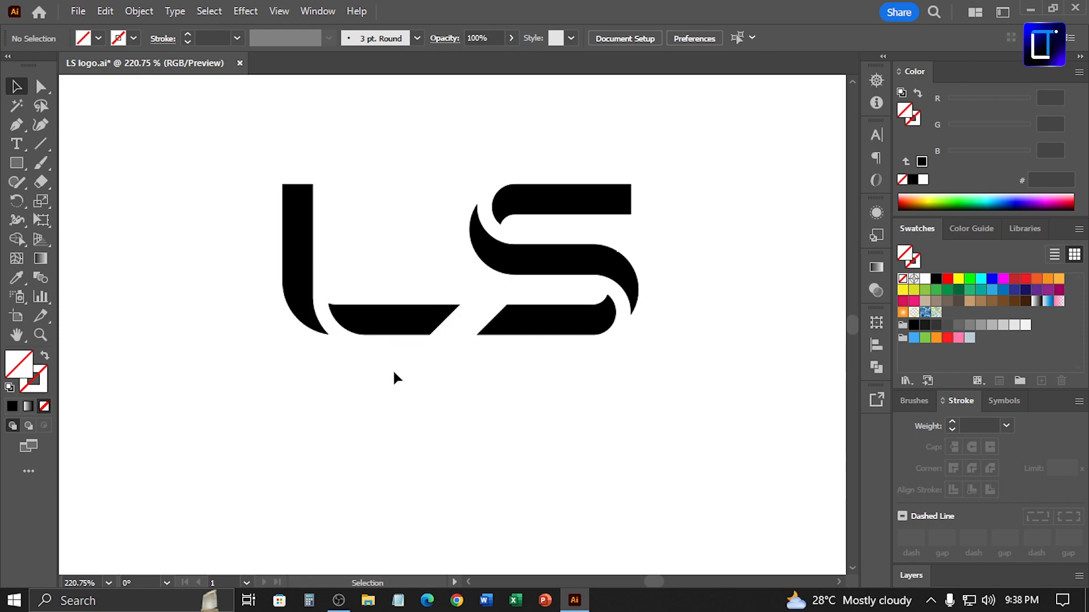
left_click_drag(413, 336, 470, 359)
key("Delete")
left_click(576, 399)
Step: Ungroup the lettering and move the whole S horizontally toward the L, leaving a narrow diagonal gap between the lower bars
left_click_drag(530, 299, 520, 326)
left_click(533, 324)
key("ctrl+shift+g")
left_click(537, 370)
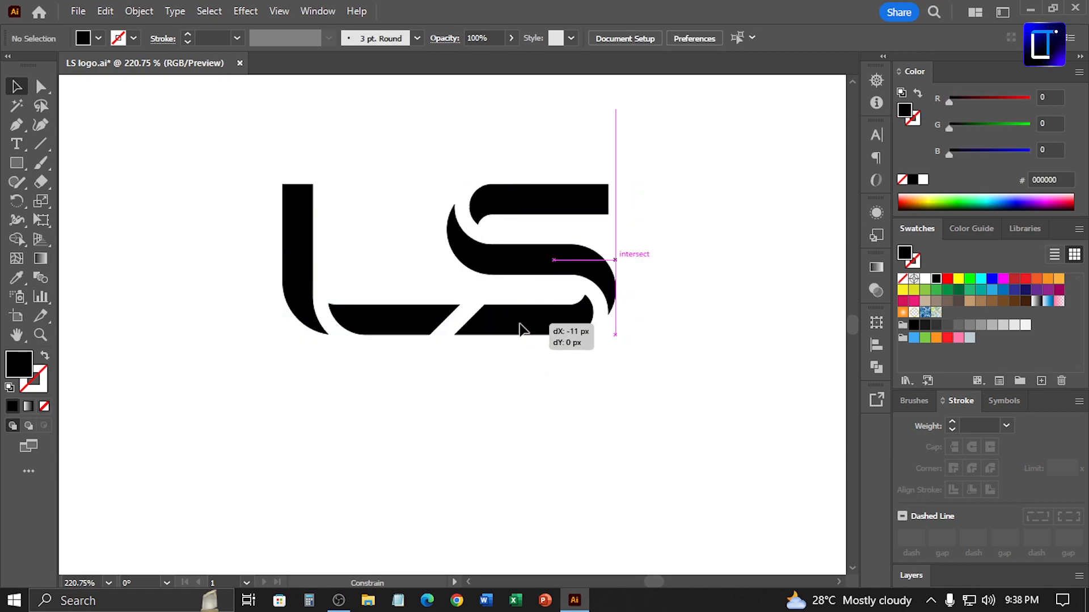
left_click_drag(513, 323, 514, 323)
left_click(442, 427)
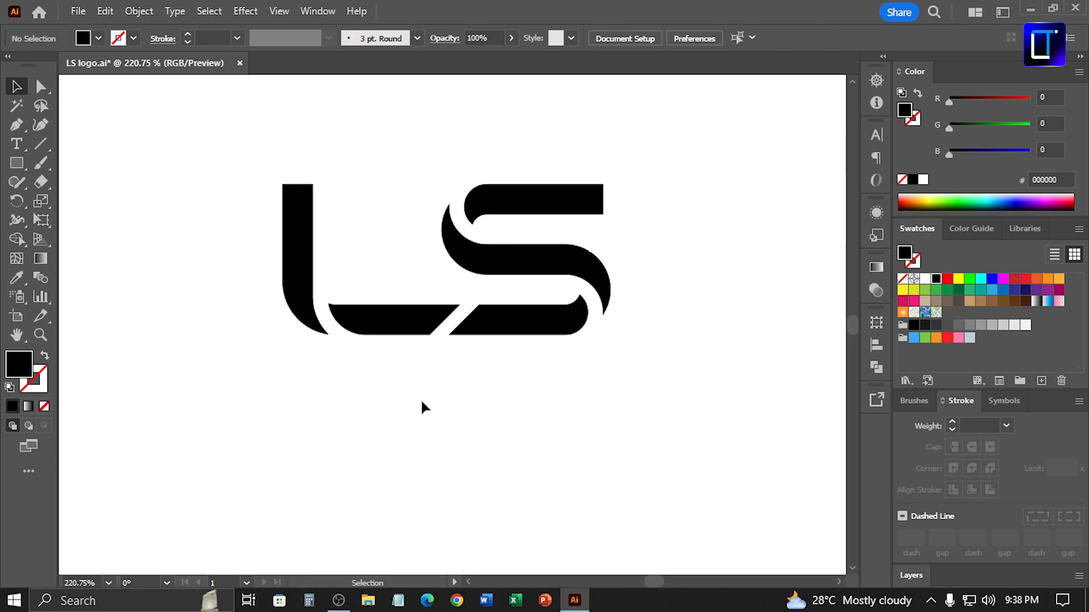
Step: Cut the L's lower bar and the S's lower and upper bars out of their shapes, pasting each in front in place
key("a")
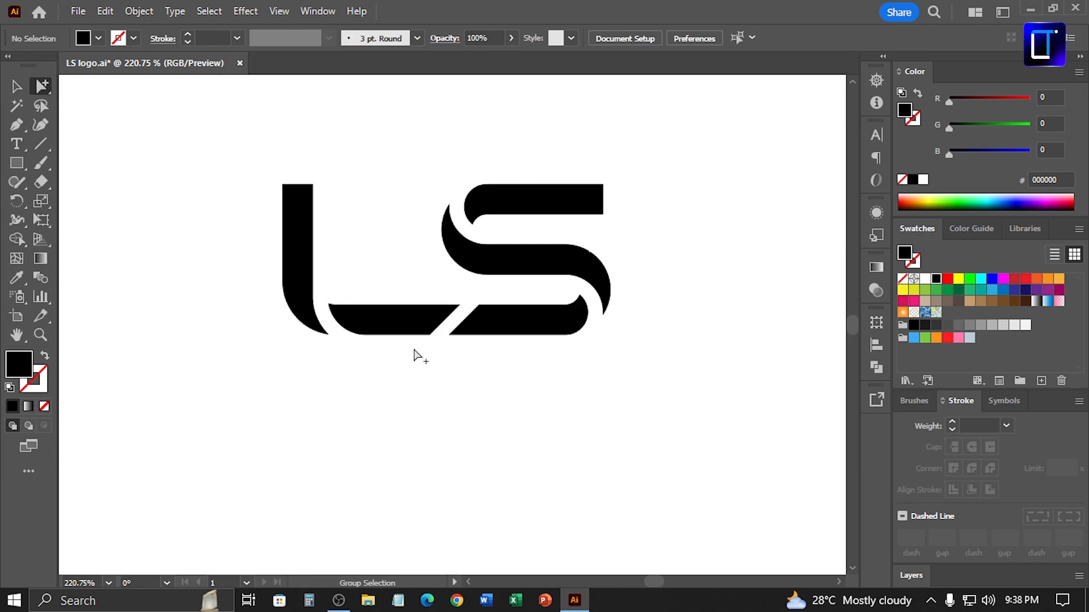
left_click(418, 334)
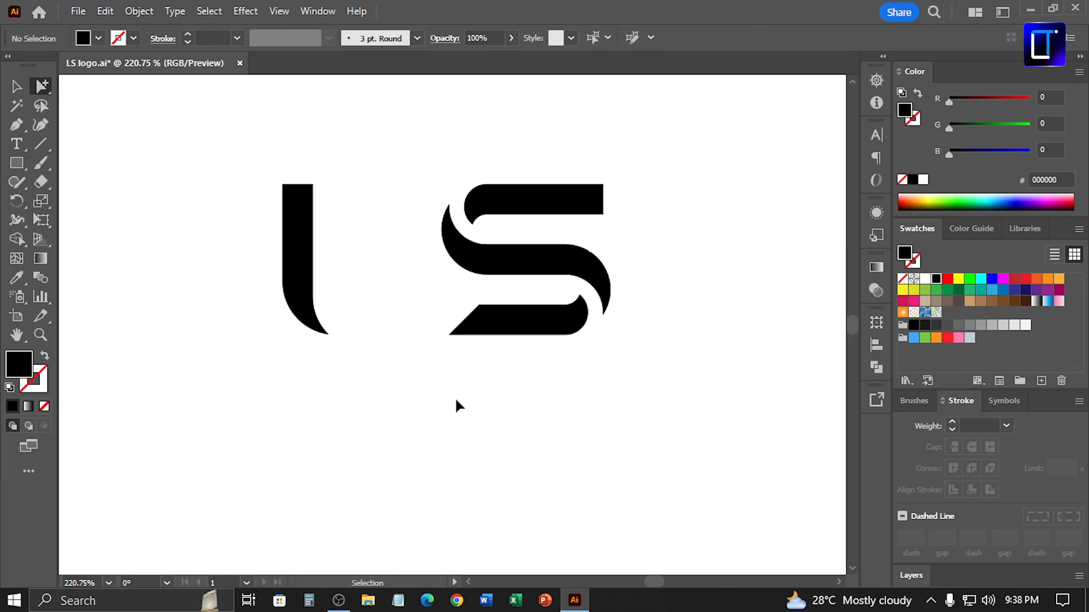
left_click(540, 336)
key("ctrl+x")
key("ctrl+f")
left_click(588, 214)
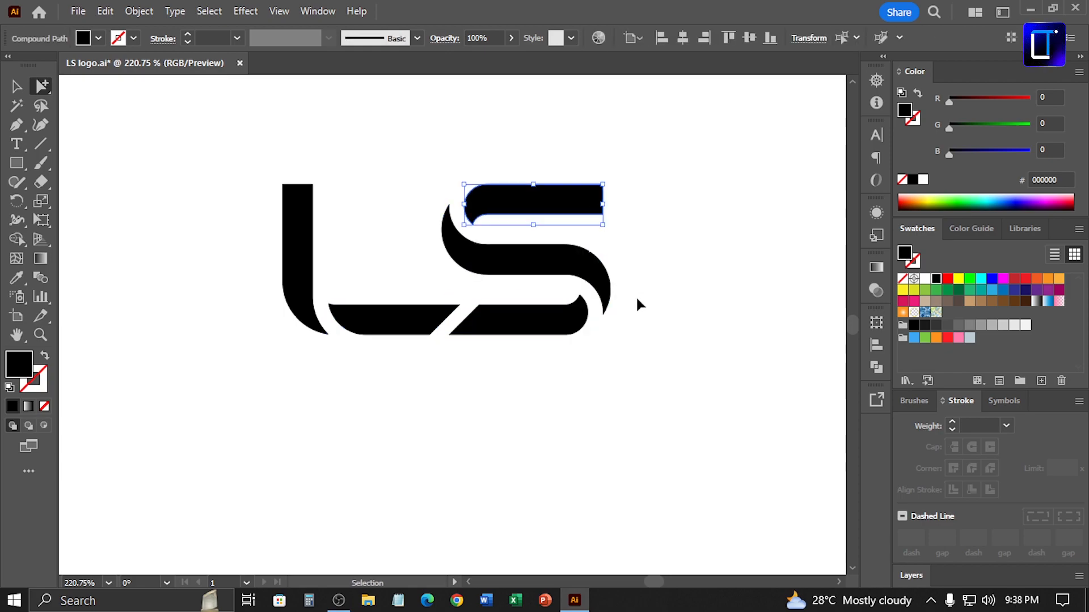
key("ctrl+x")
key("ctrl+f")
left_click(17, 86)
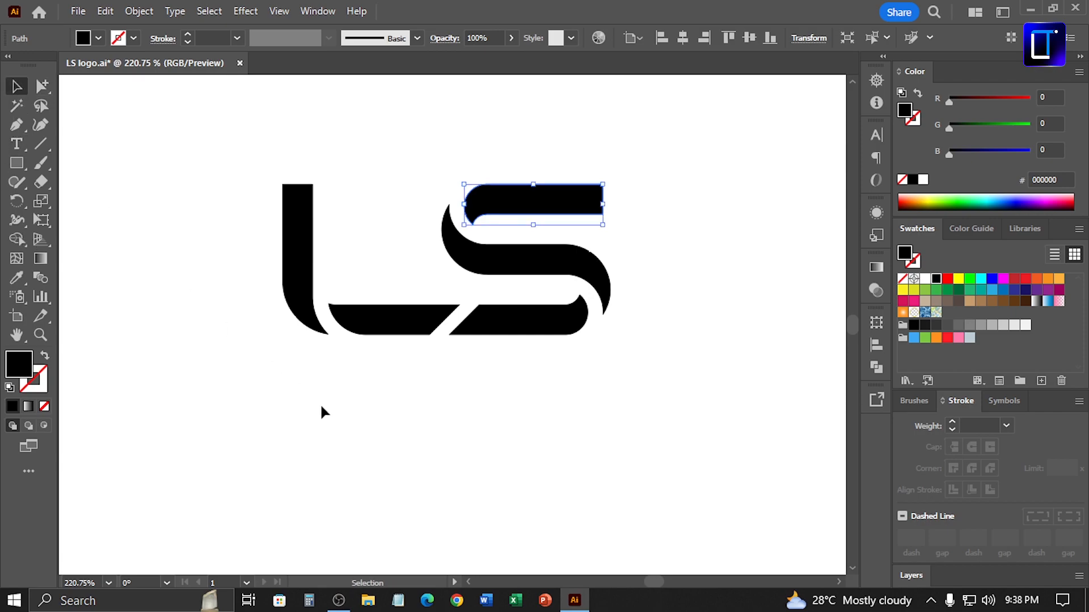
Step: Fill the L's lower bar with orange FF4100 (R 255, G 65, B 0)
left_click(320, 403)
left_click(396, 313)
left_click(998, 102)
left_click_drag(998, 101, 1057, 98)
left_click_drag(992, 122, 975, 126)
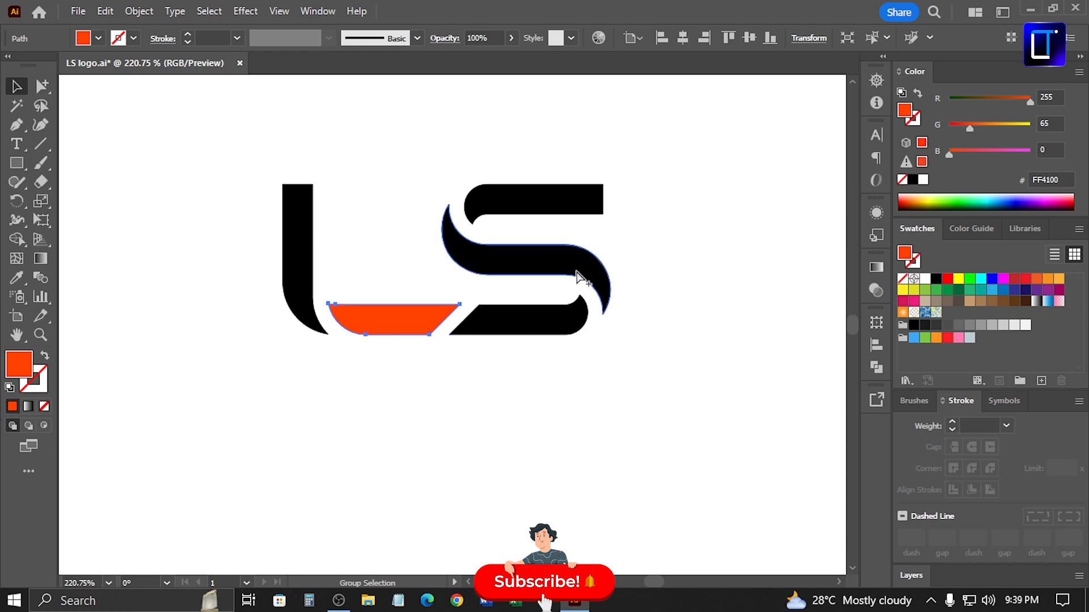
Step: Apply the L's orange fill to the S's upper and lower bars with the Eyedropper
left_click(579, 288)
left_click(595, 195)
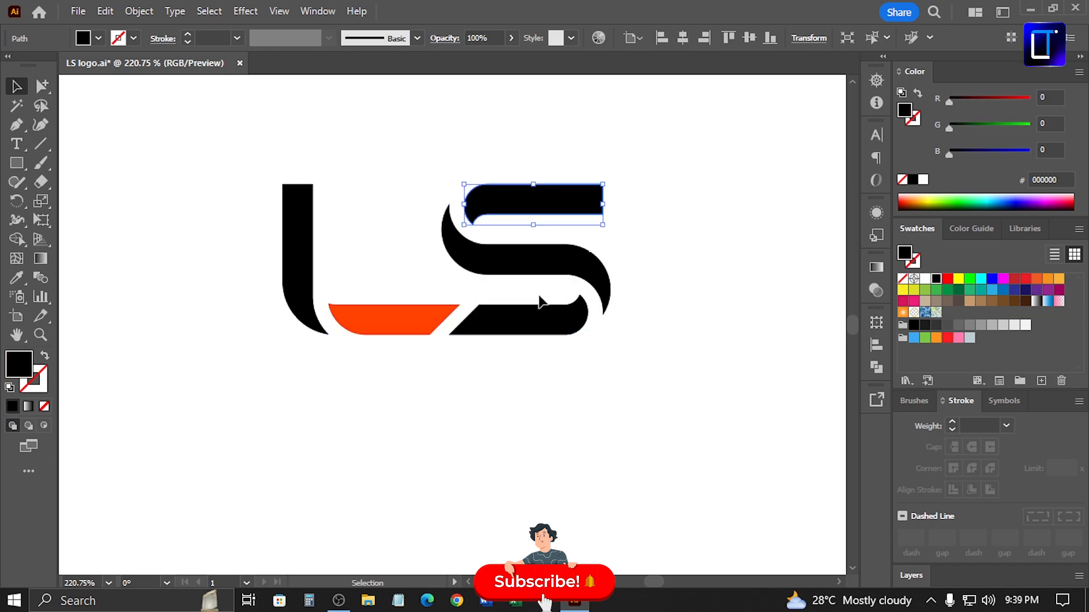
key("i")
left_click(537, 326, "ctrl+shift")
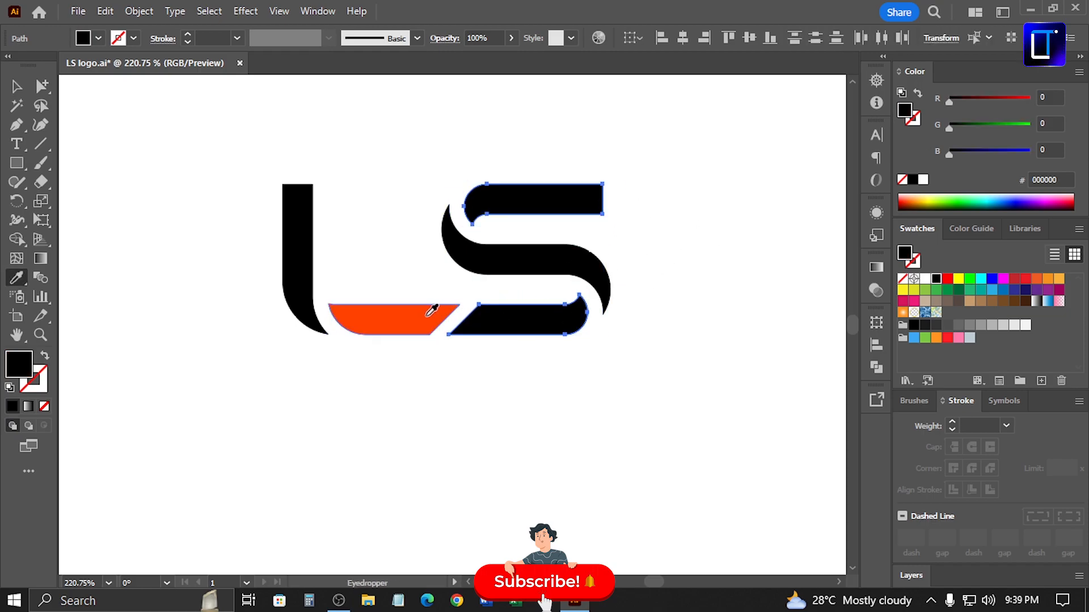
left_click(429, 315)
Step: Group the S's pieces together and the L's pieces together, and reposition the monogram on the artboard
key("v")
left_click_drag(489, 392, 635, 181)
key("ctrl+g")
left_click_drag(277, 377, 423, 299)
left_click(418, 413)
left_click_drag(508, 308, 465, 399)
key("ctrl+0")
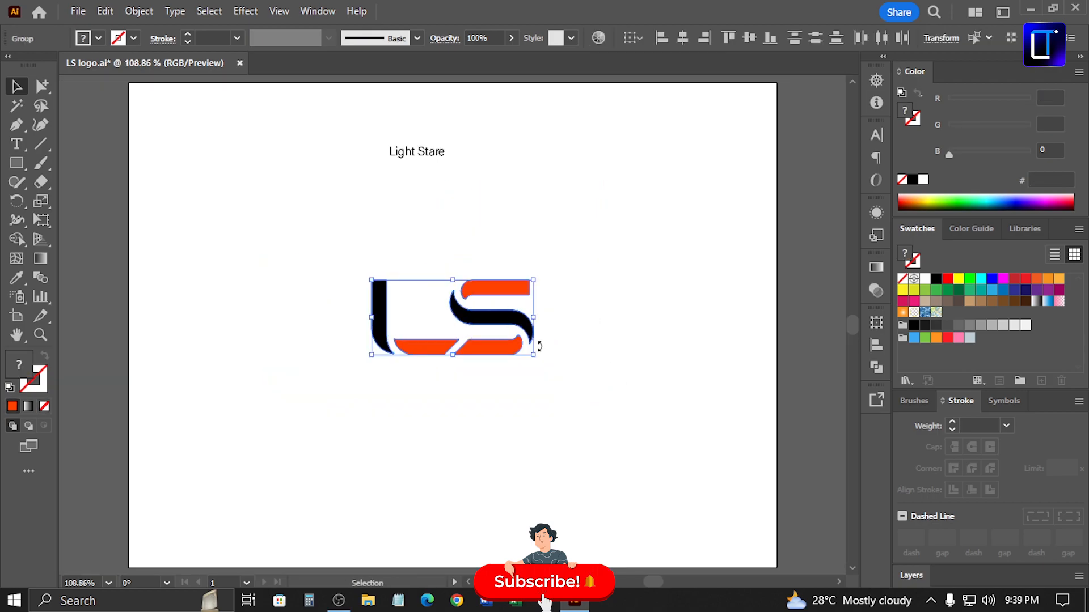
left_click(538, 413)
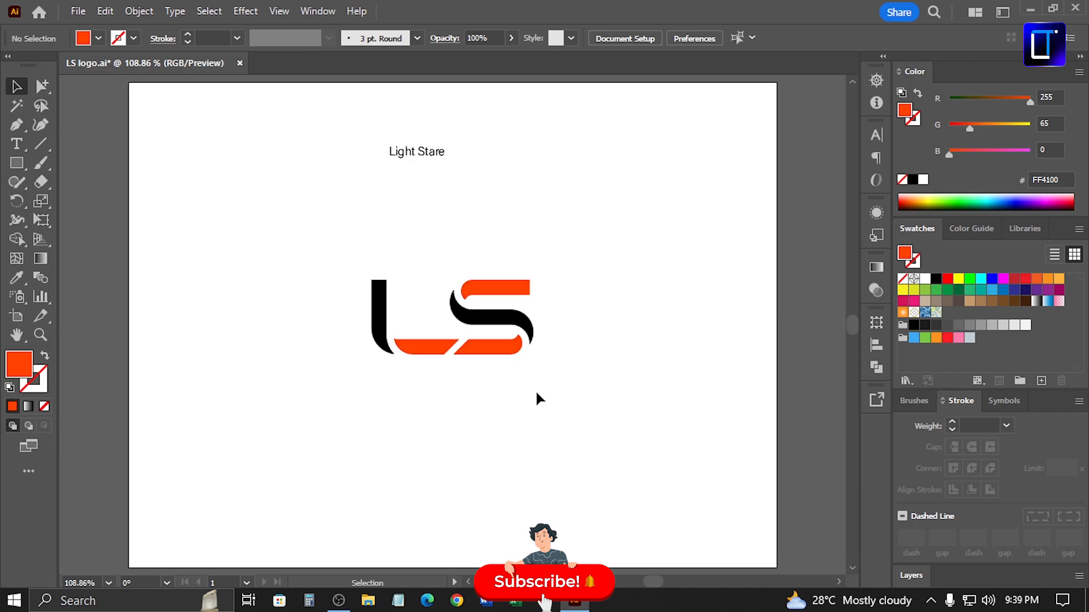
Step: Shift the diagonal end of the L's orange bar slightly left to widen its gap from the S
key("a")
left_click(452, 354)
left_click_drag(452, 355, 444, 355)
key("Left")
key("Left")
key("Left")
key("Left")
key("Left")
key("Left")
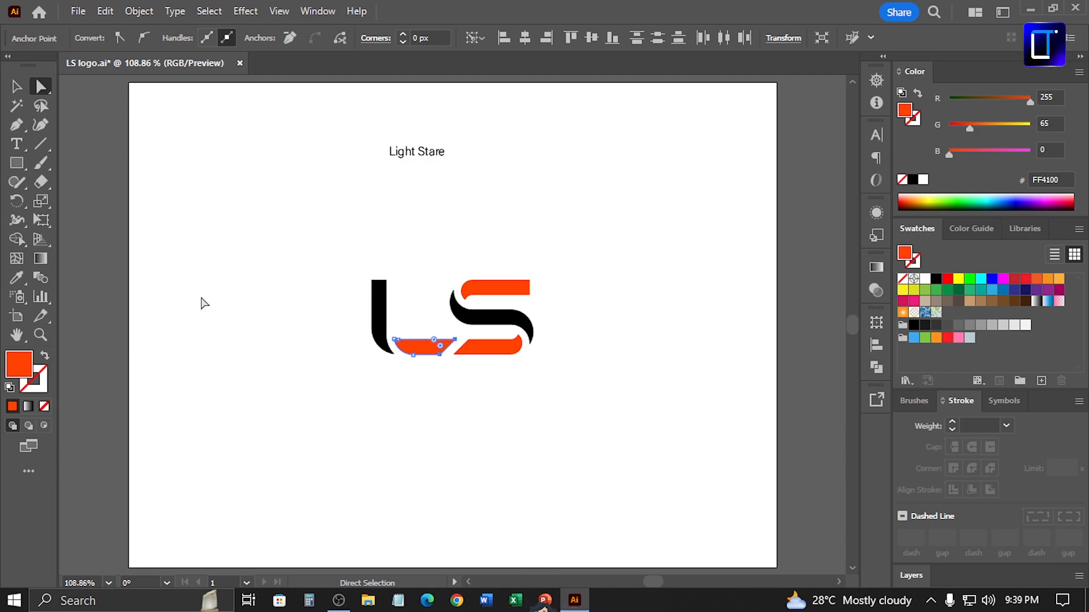
left_click(16, 86)
left_click(321, 369)
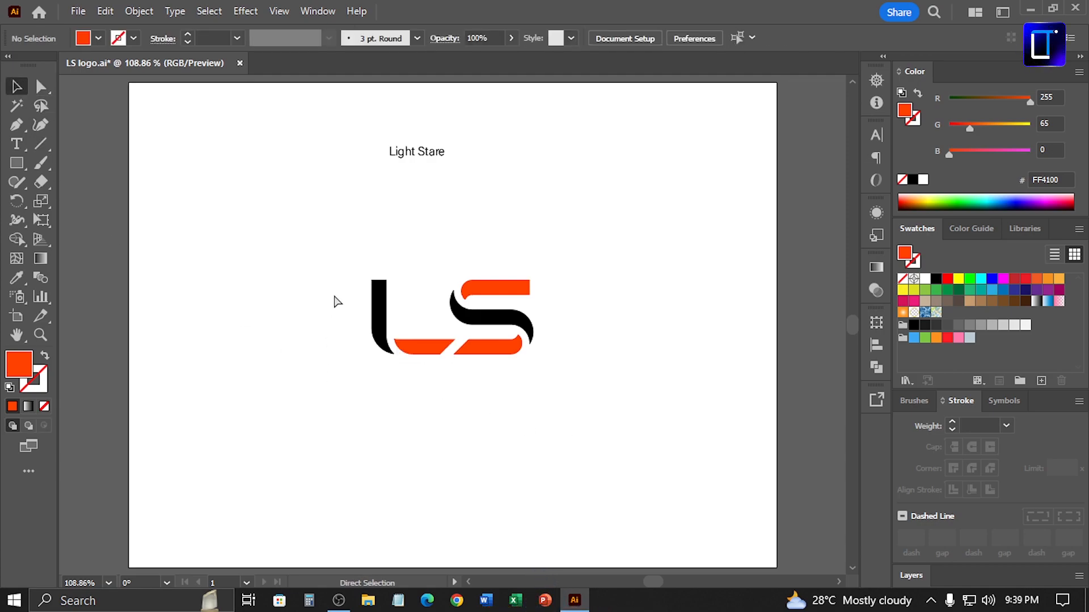
Step: Nudge the complete L, including its orange bar, slightly right toward the S
key("ctrl+alt")
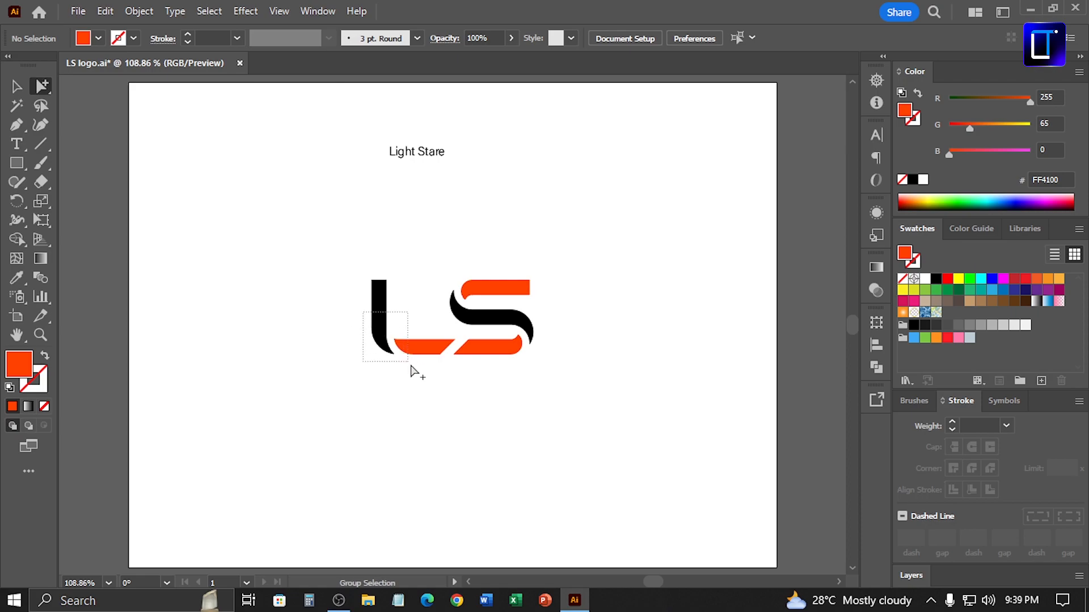
left_click_drag(411, 367, 420, 374)
key("Right")
key("Right")
key("Right")
key("Right")
key("Right")
key("Right")
key("Right")
key("Right")
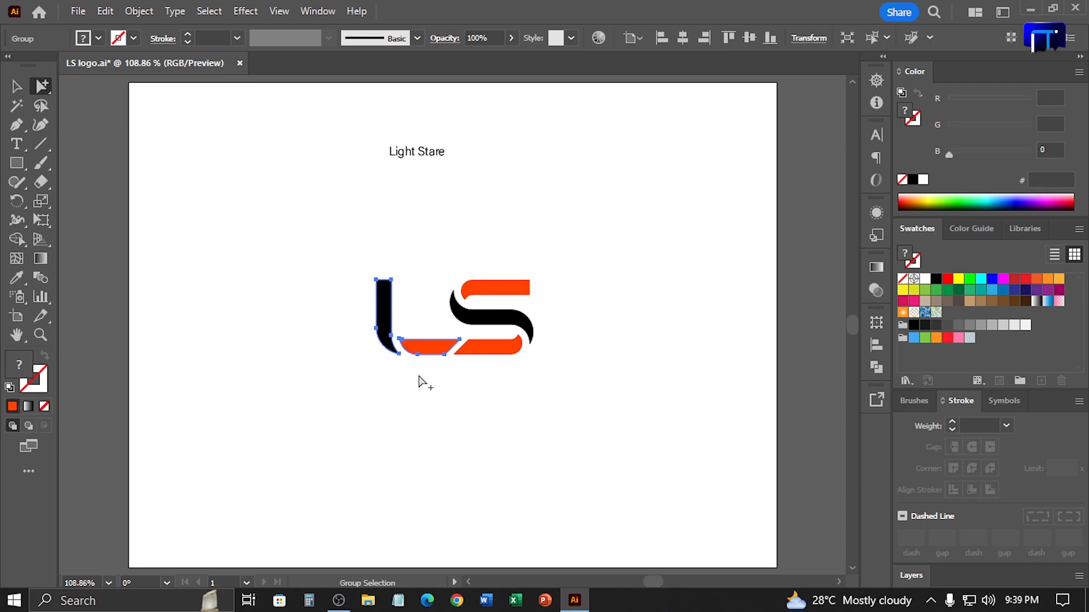
left_click(16, 86)
left_click(179, 193)
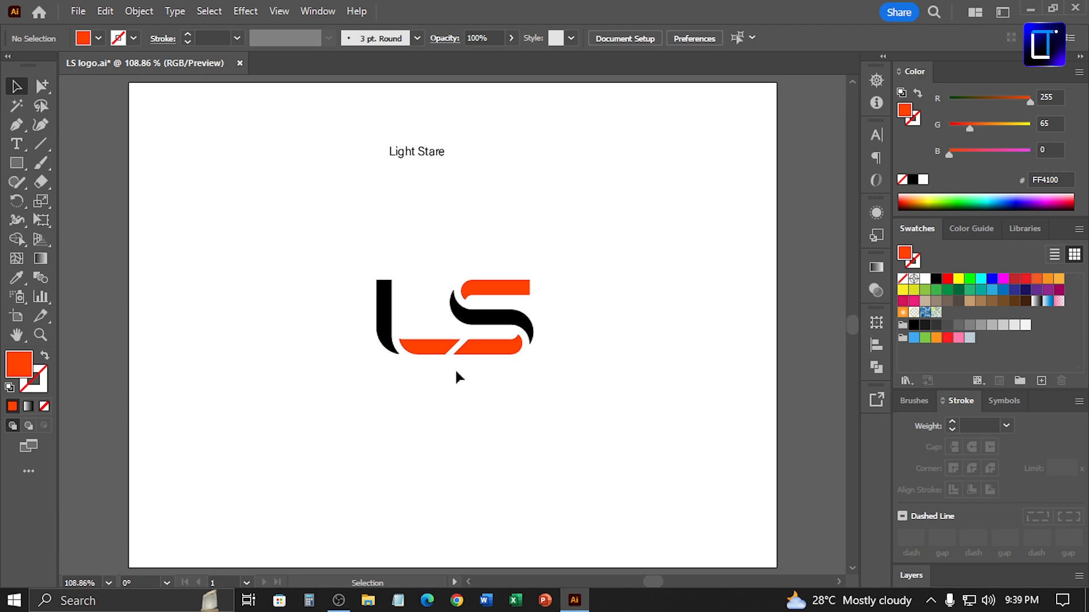
Step: Group the L and S into one logo and move it to the artboard's upper left, beside the "Light Stare" text
left_click(410, 353)
left_click_drag(505, 355, 450, 383)
left_click(490, 426)
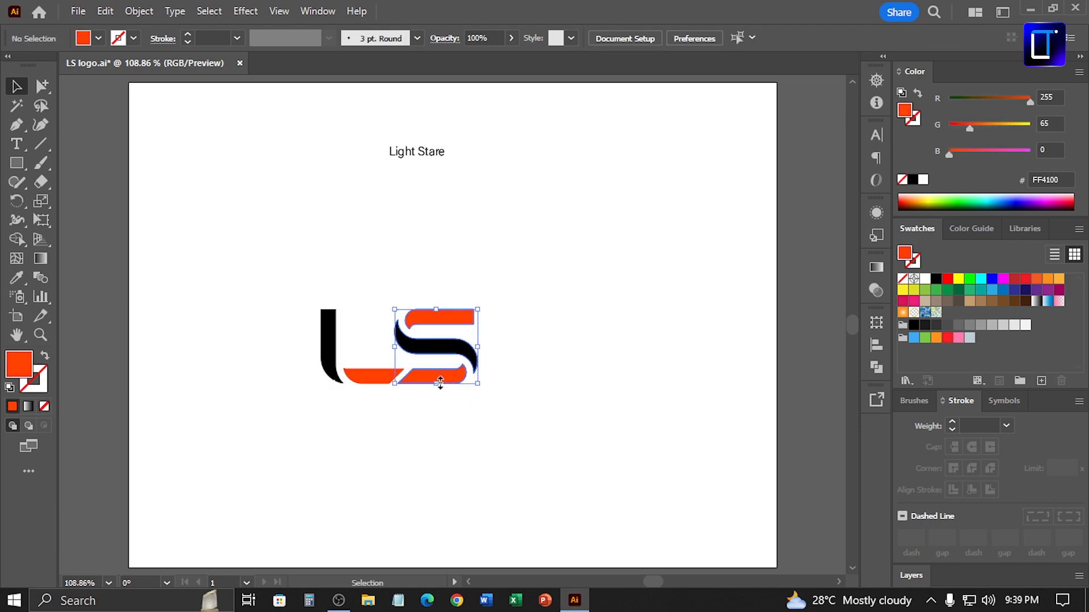
left_click(440, 381)
left_click(385, 377, "shift")
left_click(486, 457)
left_click(444, 383)
left_click_drag(444, 381, 326, 208)
left_click(458, 358)
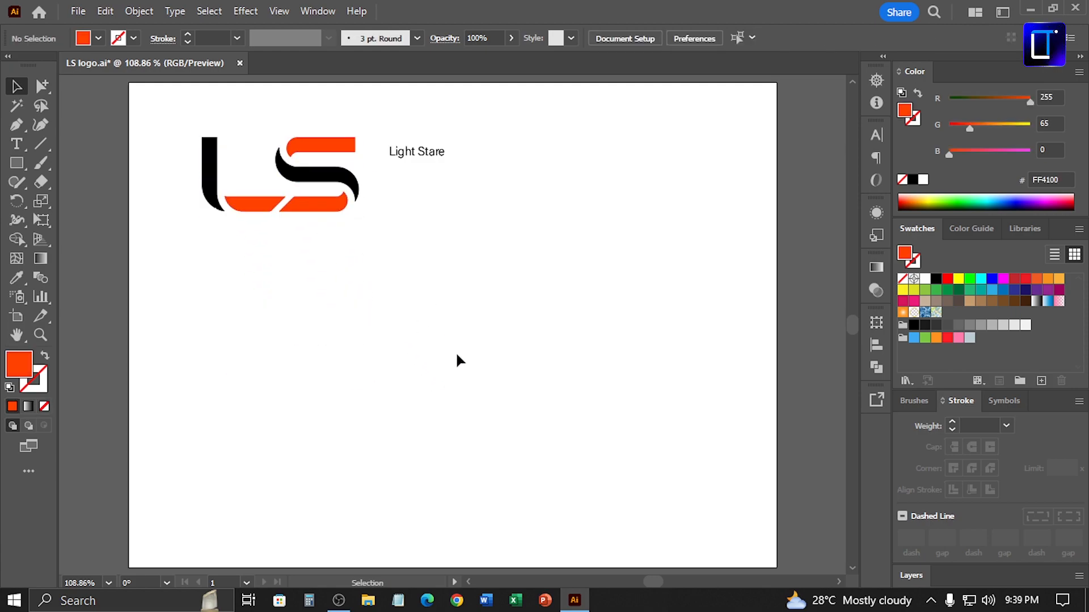
Step: Draw a large circle near the artboard's middle with no fill and an orange 35 pt stroke
key("l")
left_click_drag(408, 343, 553, 406)
left_click(16, 86)
key("shift+x")
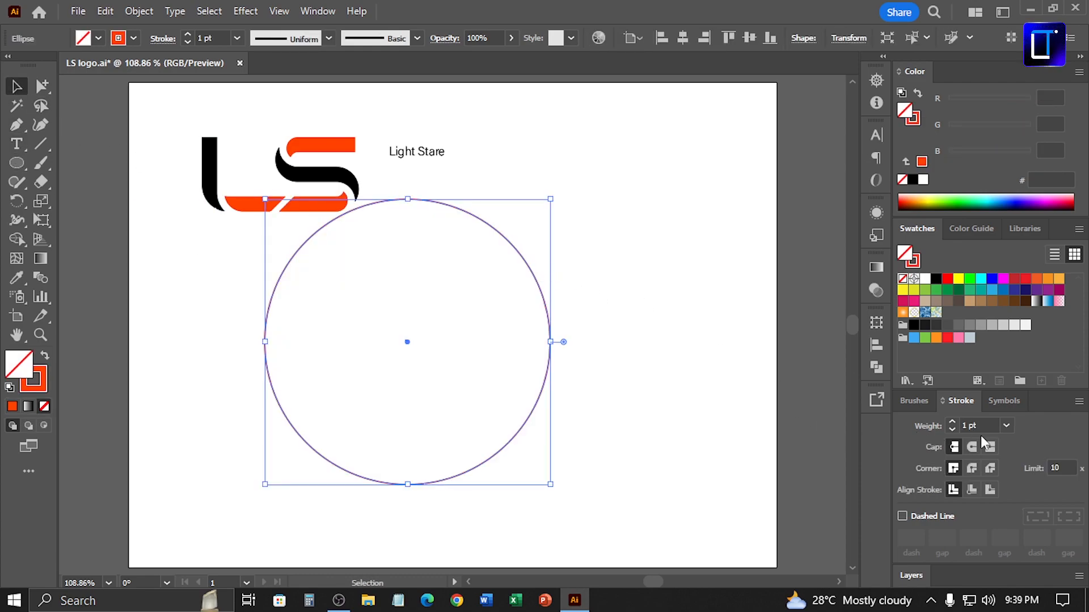
left_click_drag(965, 423, 928, 429)
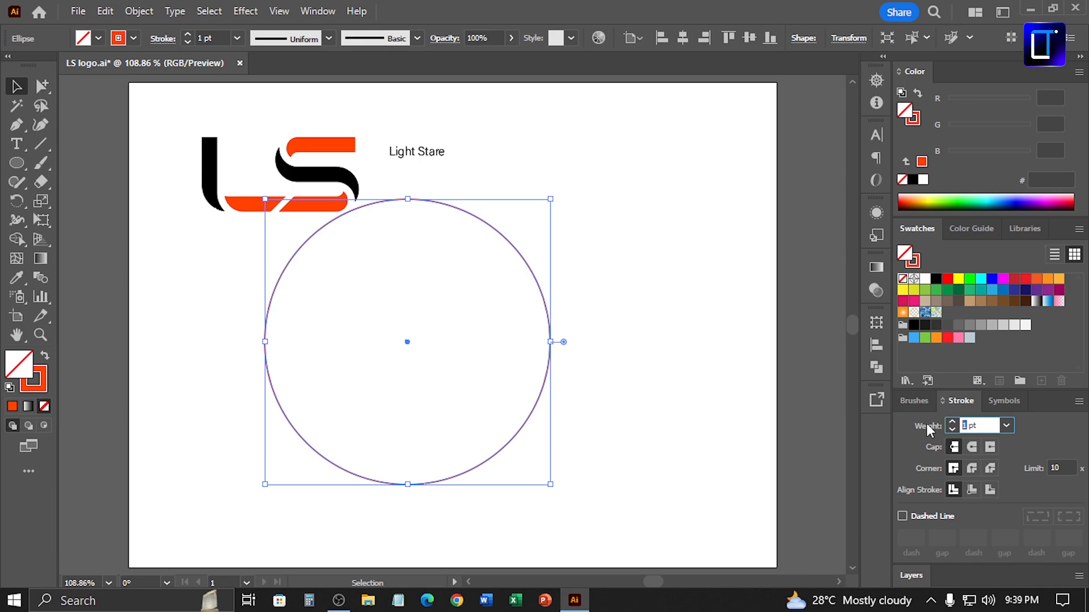
type("35")
key("Return")
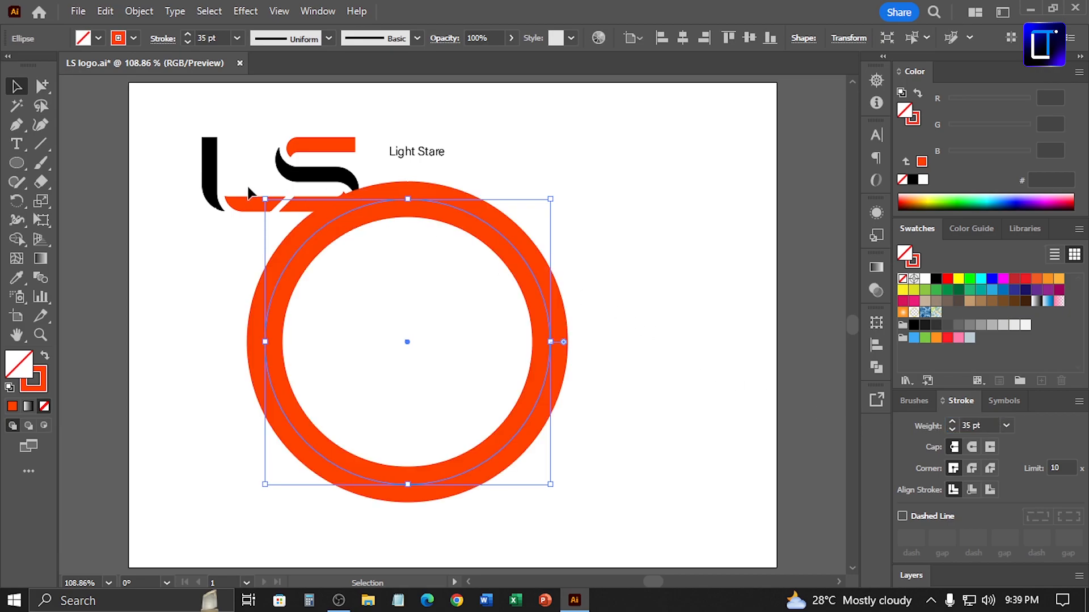
Step: Move the LS logo inside the ring and center it horizontally and vertically, using the ring as the key object
left_click_drag(233, 207, 369, 368)
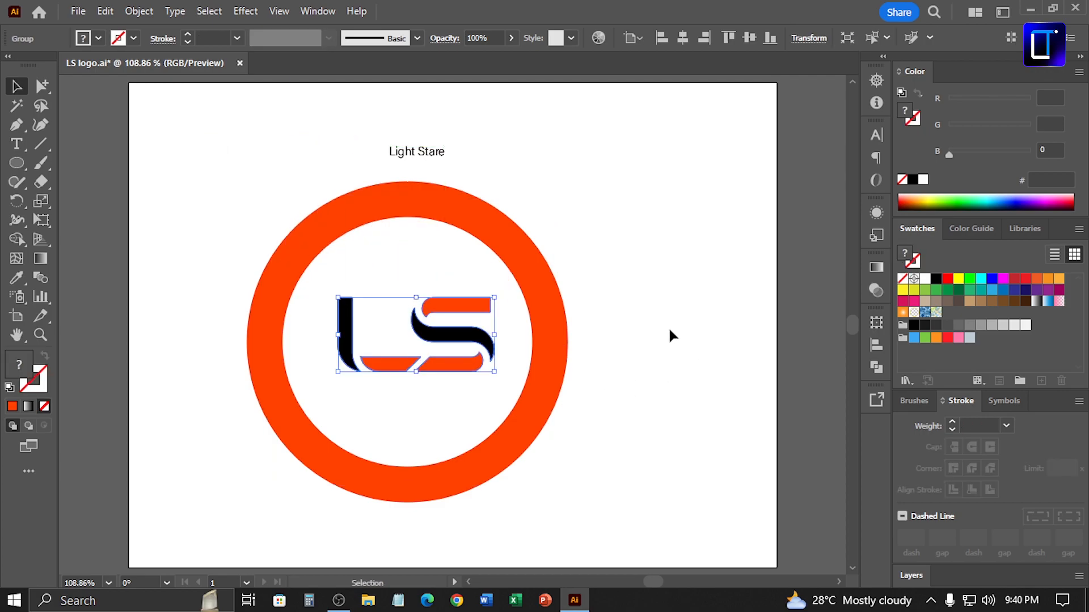
left_click(502, 394, "shift")
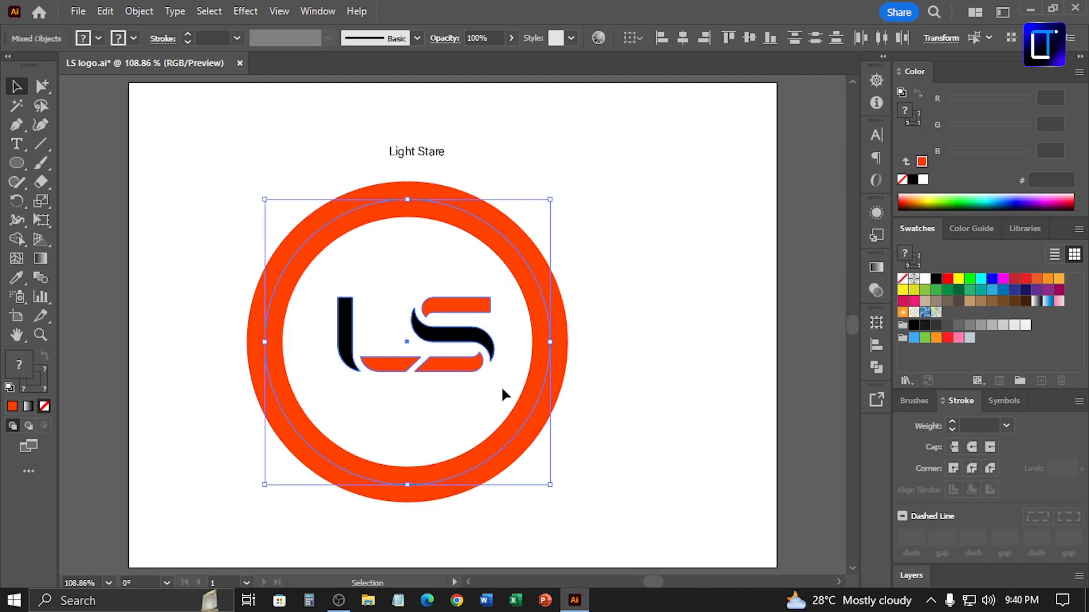
left_click(545, 310)
left_click(682, 37)
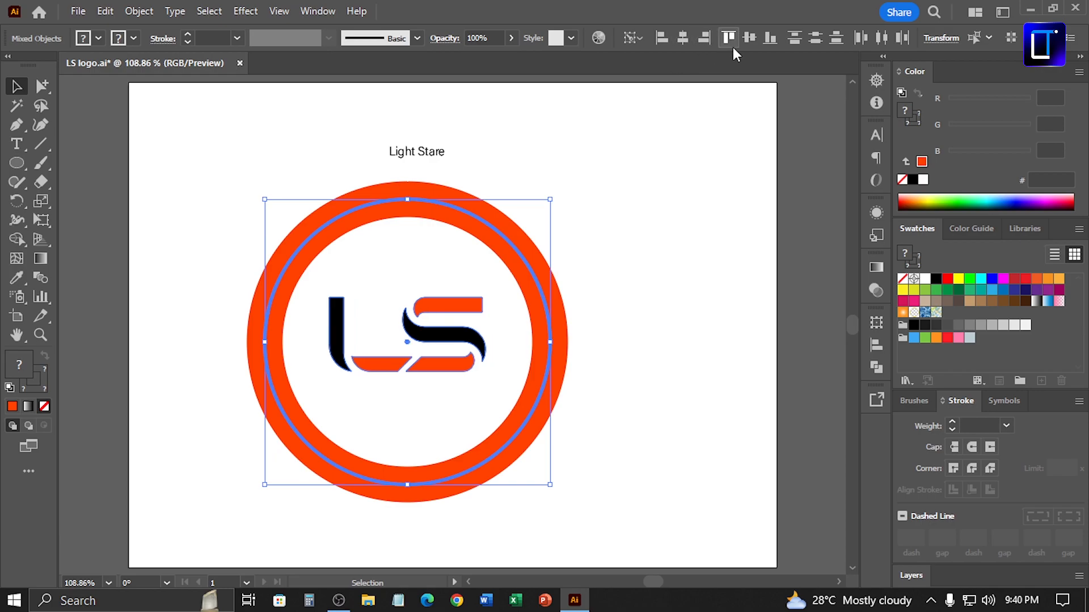
left_click(749, 38)
left_click(590, 322)
Step: Set the orange ring's stroke weight to 25 pt
left_click(549, 341)
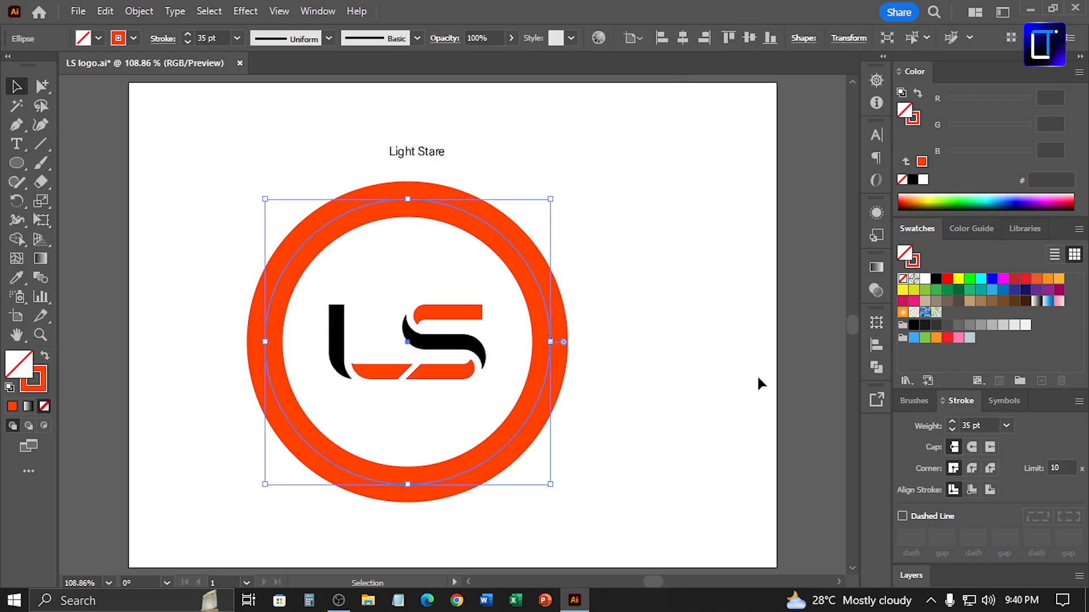
left_click(972, 426)
type("25")
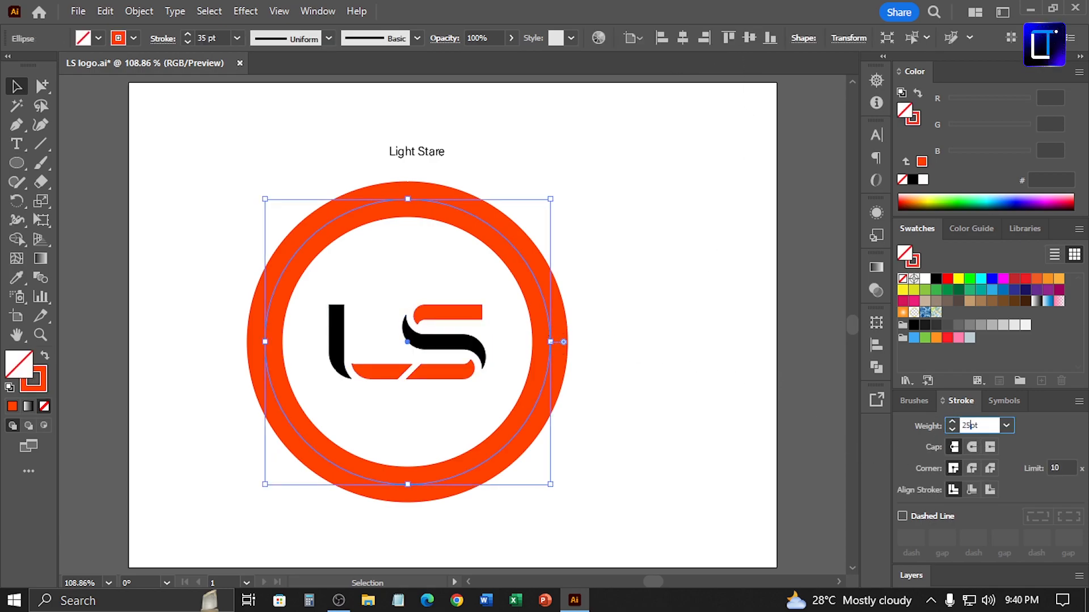
key("Return")
Step: Set the orange ring's stroke weight to 30 pt and scale the ring down slightly about its center
left_click(966, 424)
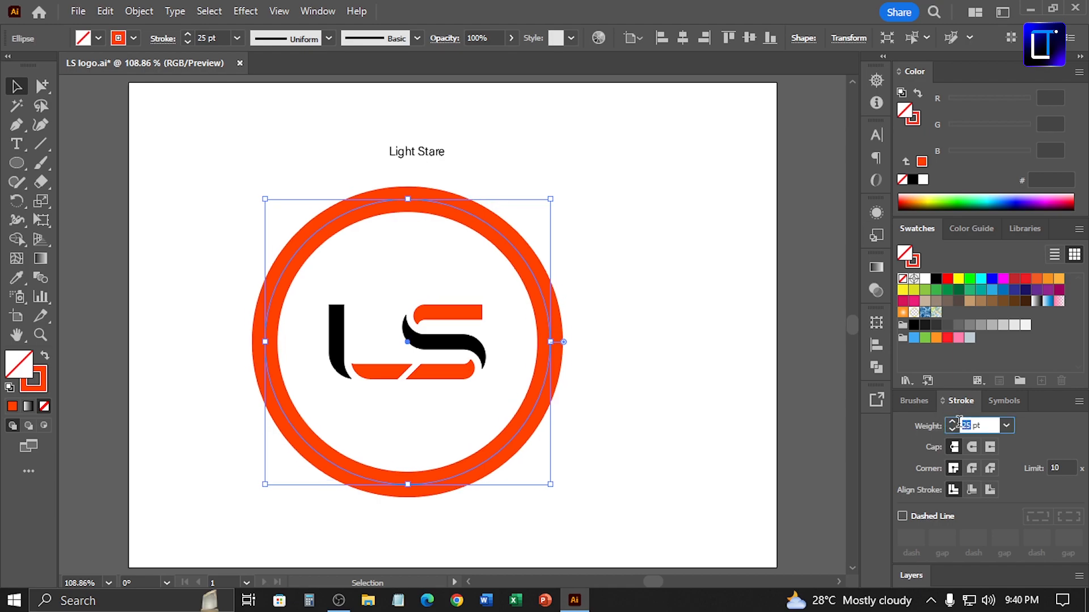
type("30")
key("Return")
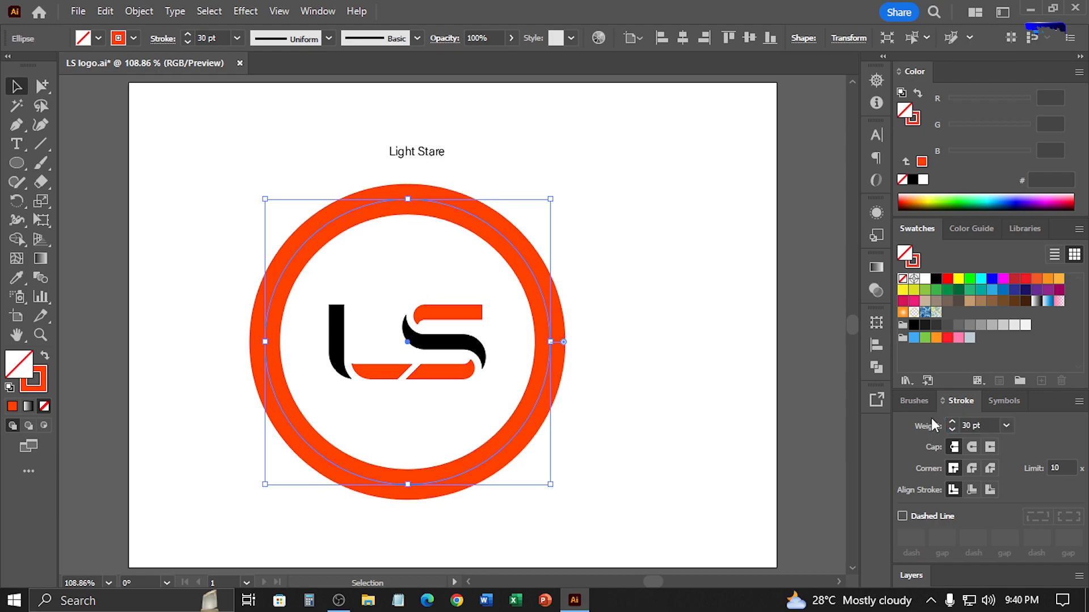
left_click(629, 401)
left_click(547, 369)
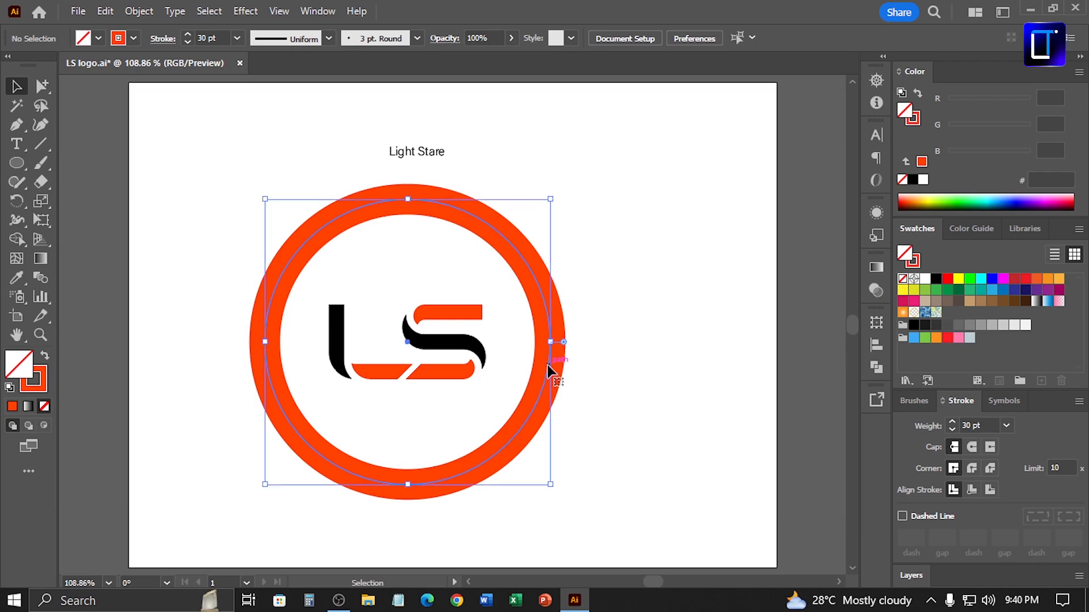
left_click_drag(554, 198, 542, 207)
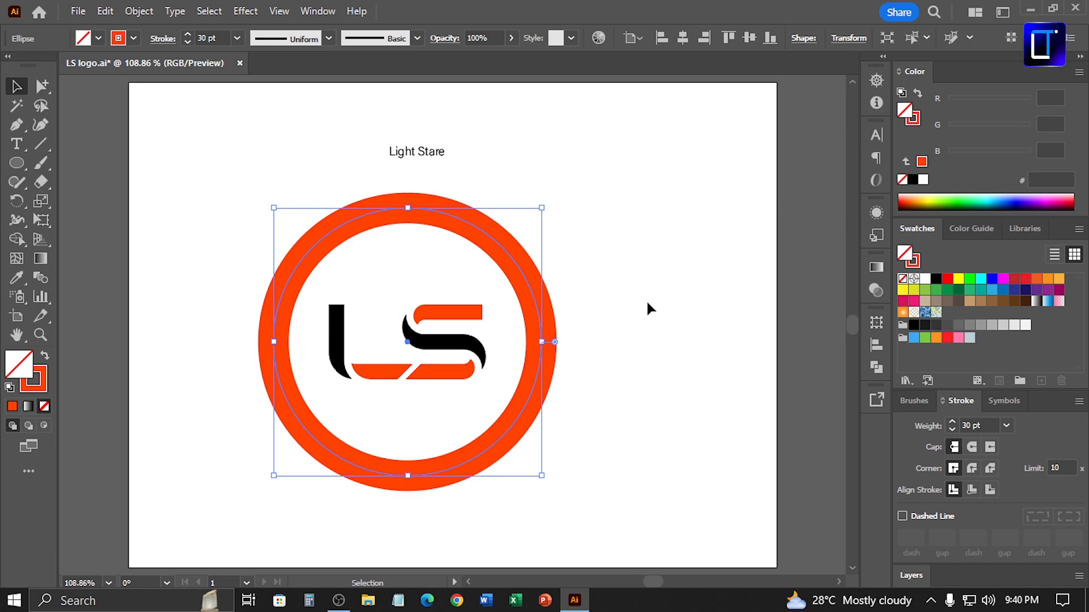
Step: Expand the ring's stroke into a filled orange shape and check its paths in outline view
left_click(138, 11)
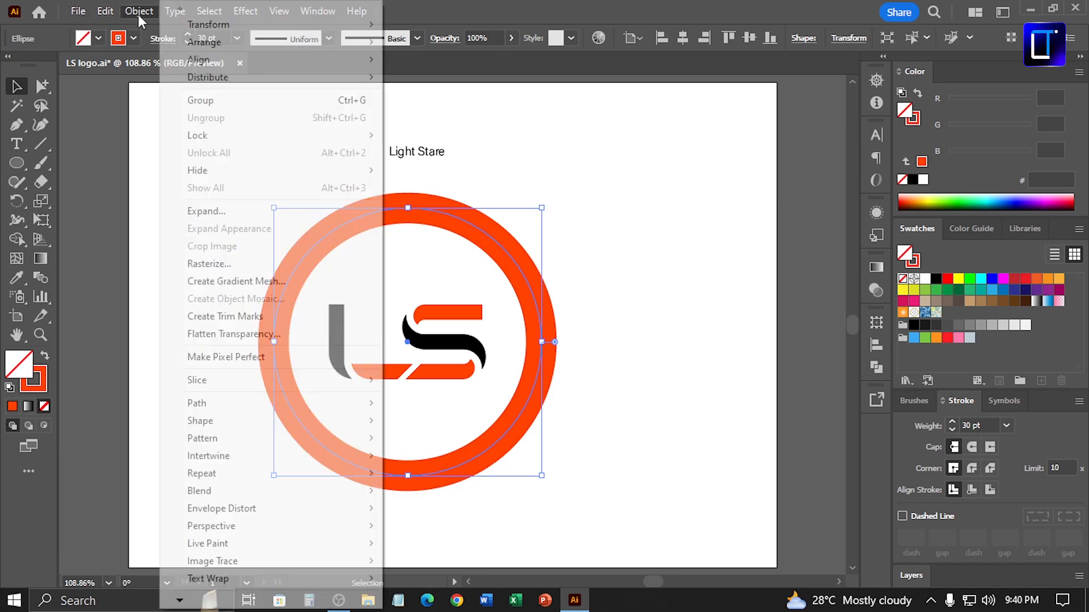
left_click(243, 211)
left_click(506, 393)
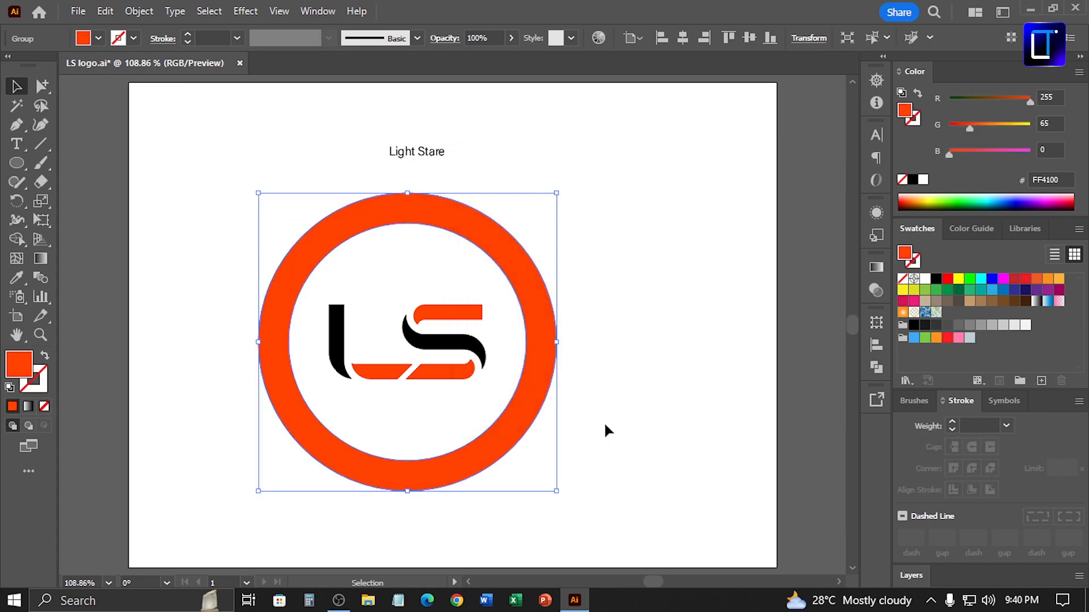
key("ctrl+y")
key("ctrl+y")
Step: Draw a wide horizontal rectangle across the ring's middle and center it on the ring, using the ring as the key object
left_click_drag(19, 163, 65, 163)
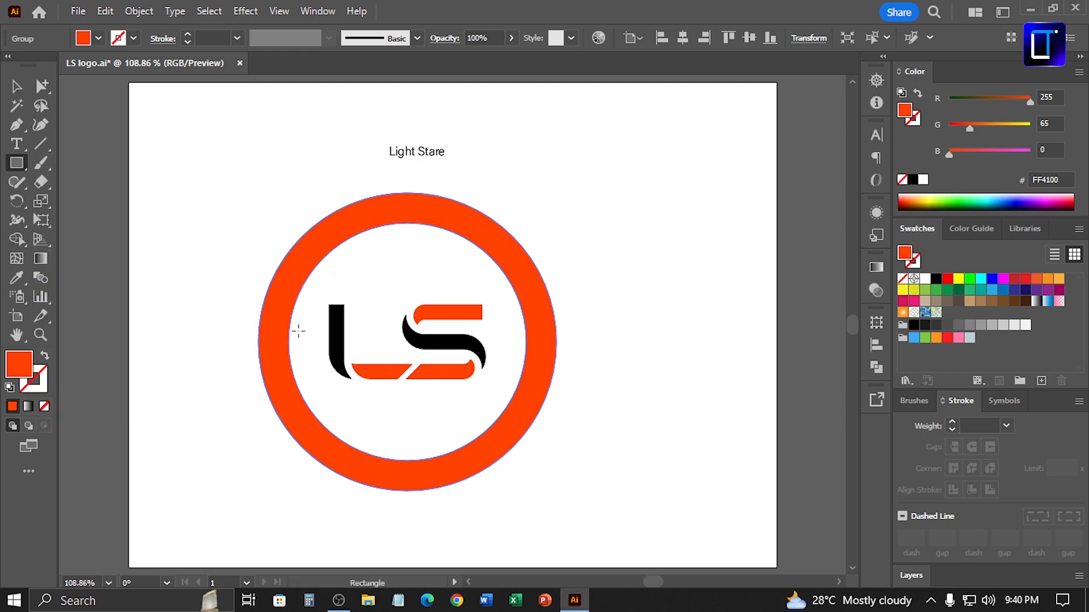
left_click_drag(248, 319, 570, 362)
left_click(16, 87)
left_click(280, 299, "shift")
left_click(691, 40)
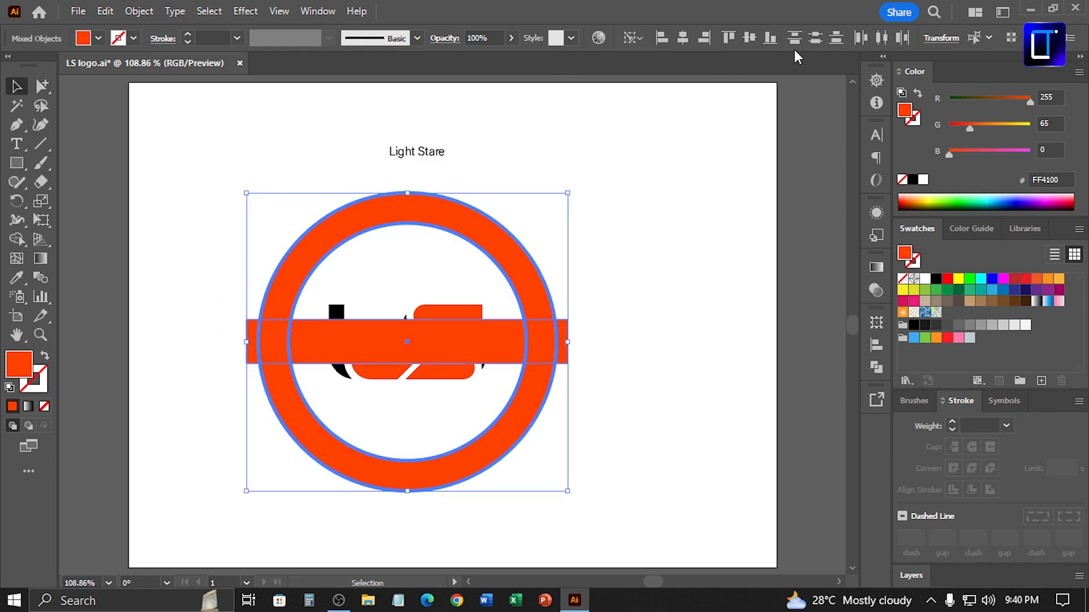
Step: Remove the horizontal bar and the ring areas beneath it with Shape Builder, splitting the ring into upper and lower arcs
key("shift+m")
left_click_drag(607, 339, 244, 340)
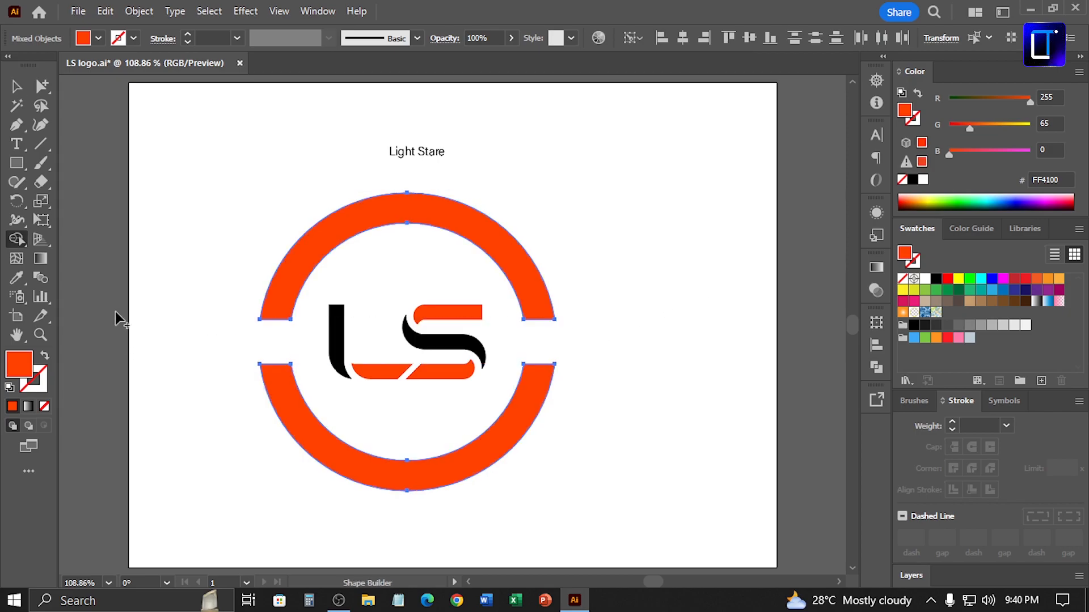
left_click(16, 87)
left_click(395, 404)
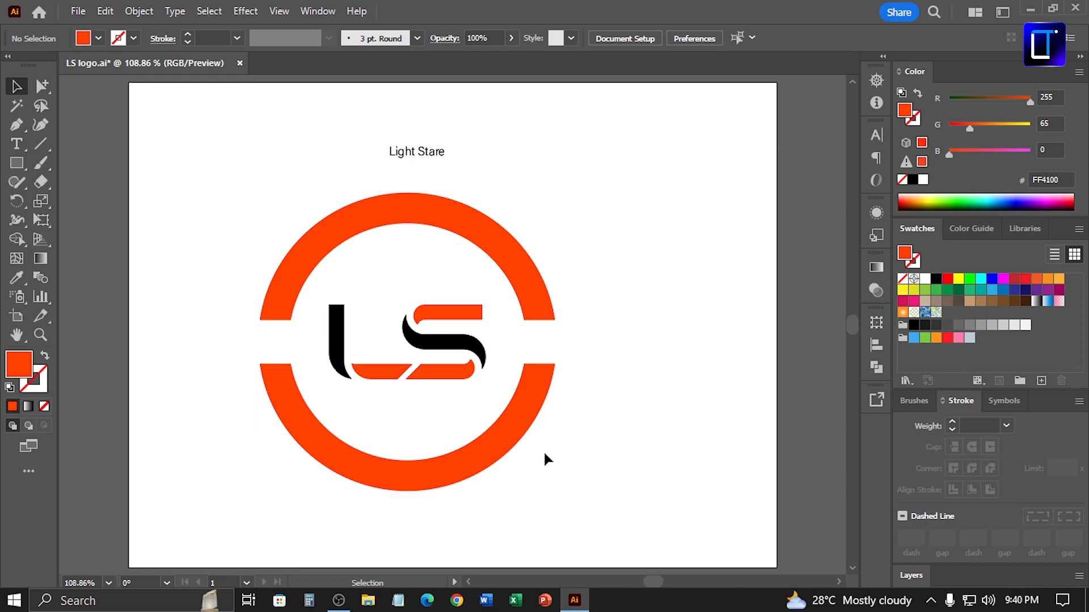
Step: Draw two vertical guide lines across the ring's left gap, joining the outer and inner arc corners, and show the artwork as outlines
key("m")
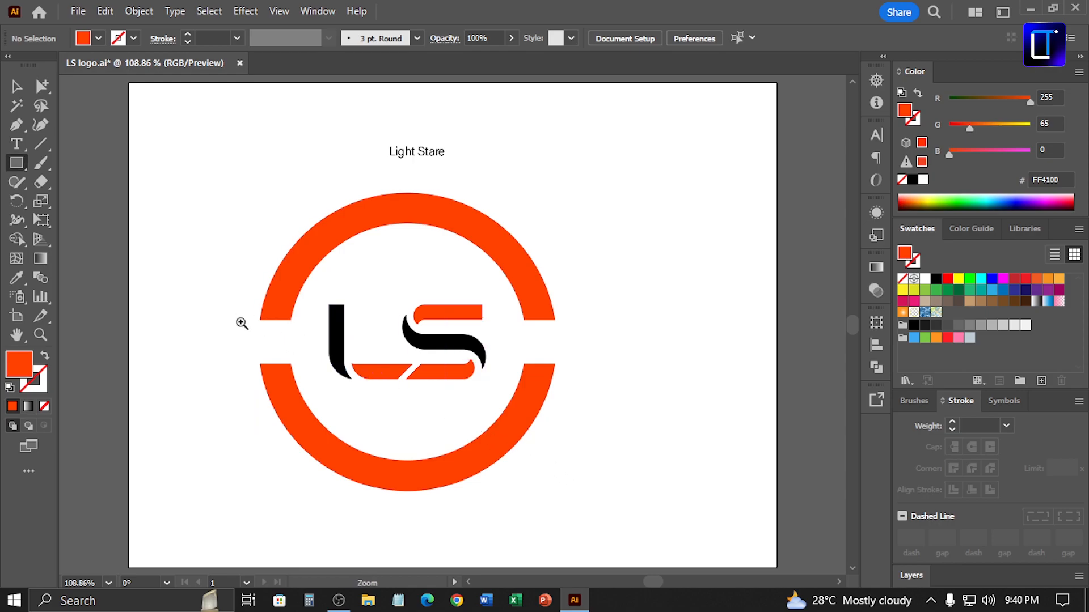
left_click(235, 318)
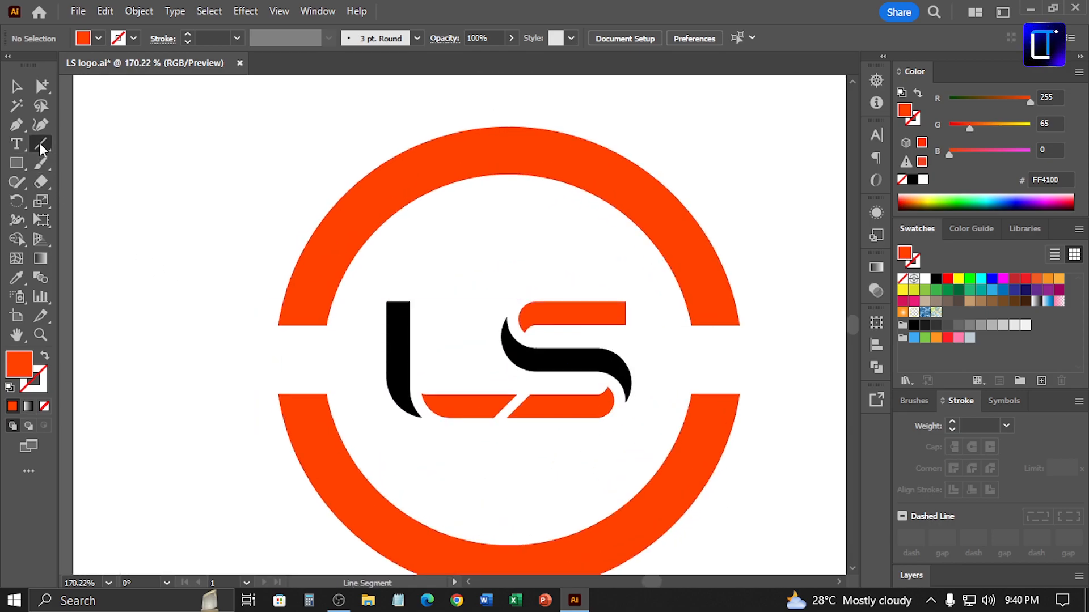
left_click_drag(277, 325, 277, 395)
left_click_drag(327, 325, 351, 372)
left_click(17, 86)
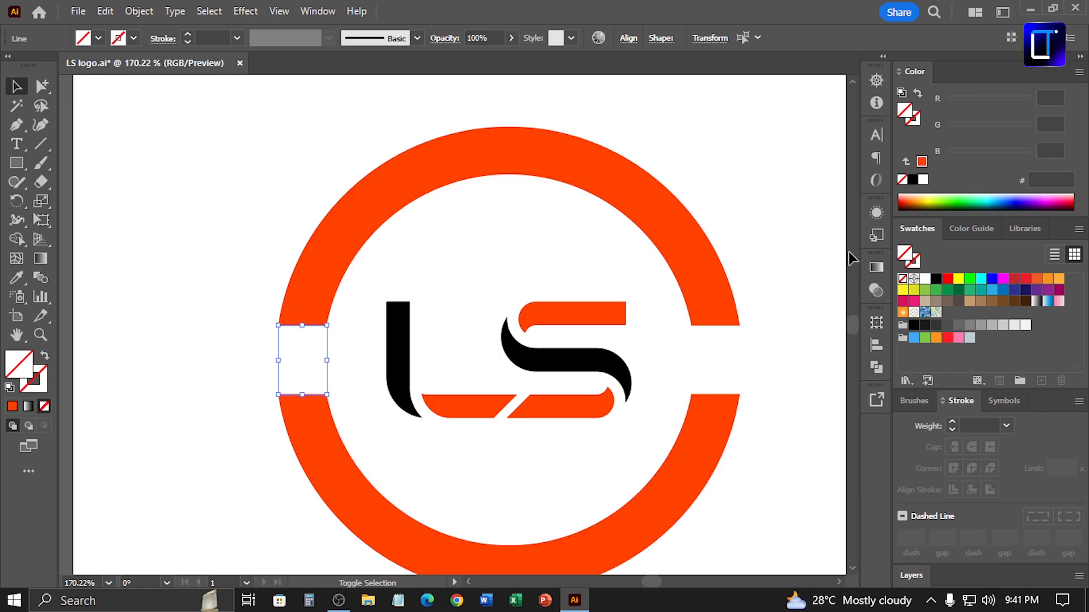
key("ctrl+y")
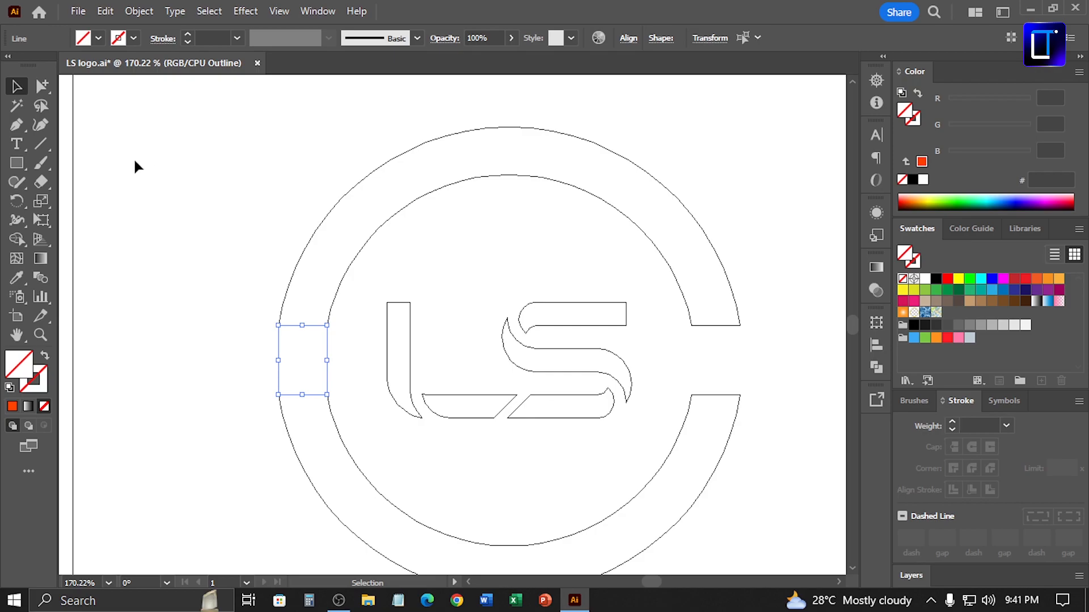
Step: Draw a small rectangle between the two guide lines in the ring's left gap
left_click(16, 163)
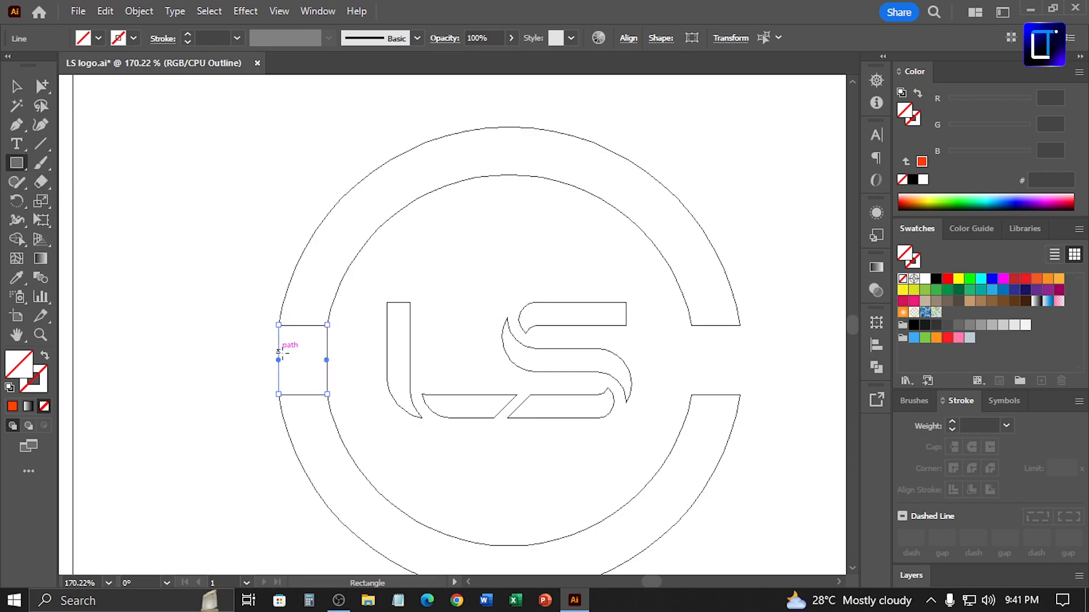
mouse_move(278, 346)
left_mouse_down()
mouse_move(327, 359)
mouse_move(327, 378)
left_mouse_up()
left_click(16, 87)
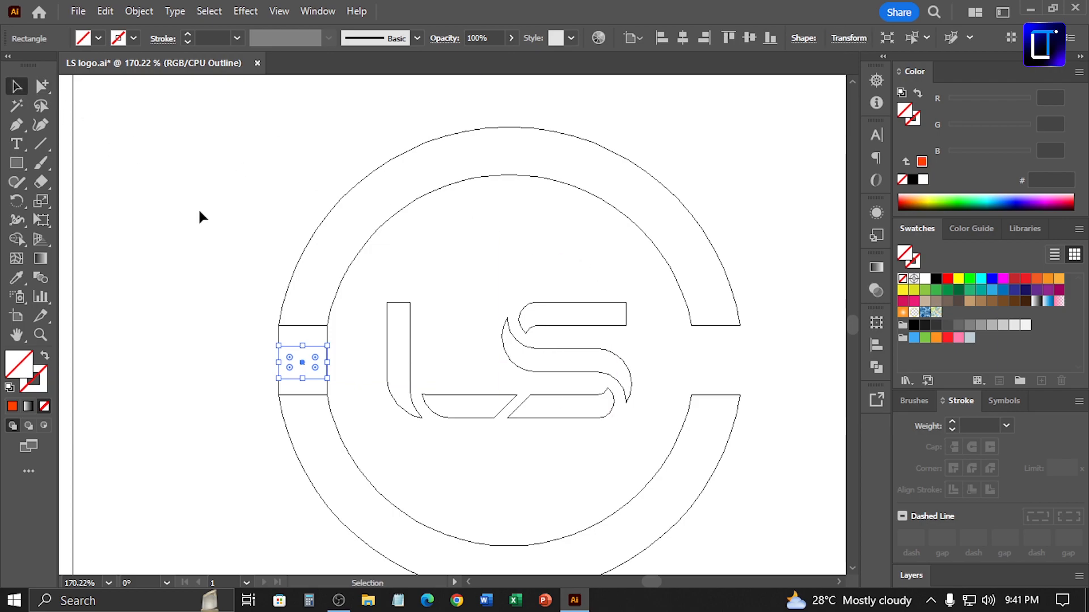
left_click(236, 347)
left_click_drag(486, 401, 442, 357)
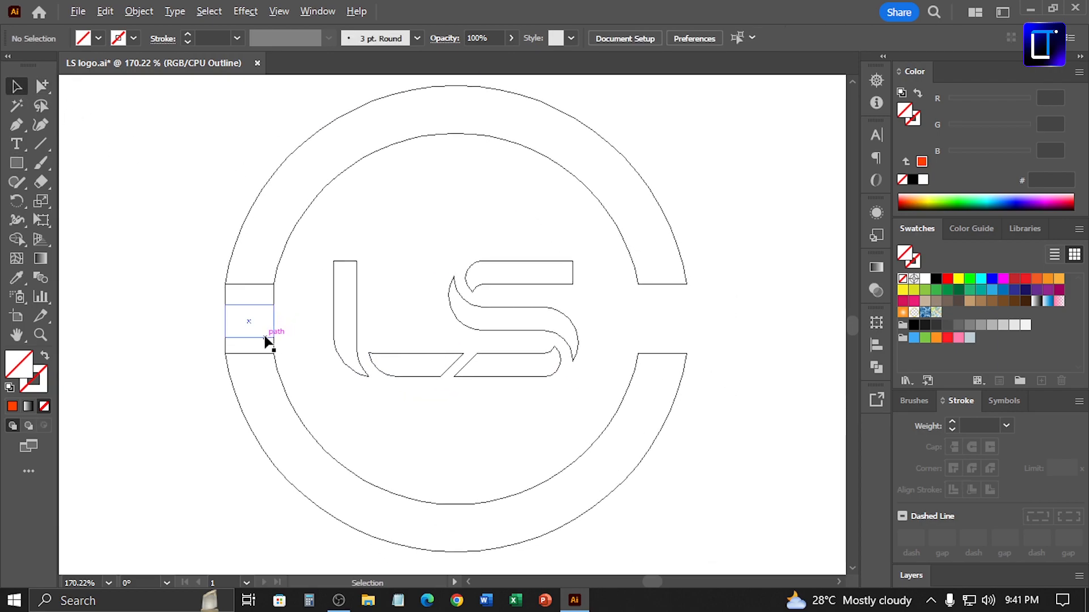
Step: Duplicate the small rectangle horizontally into the ring's right gap, flush with the arc corners
left_click_drag(192, 294, 672, 342)
left_click(180, 305)
left_click(734, 394)
Step: Delete the two vertical guide lines from the ring's left gap
left_click(226, 295)
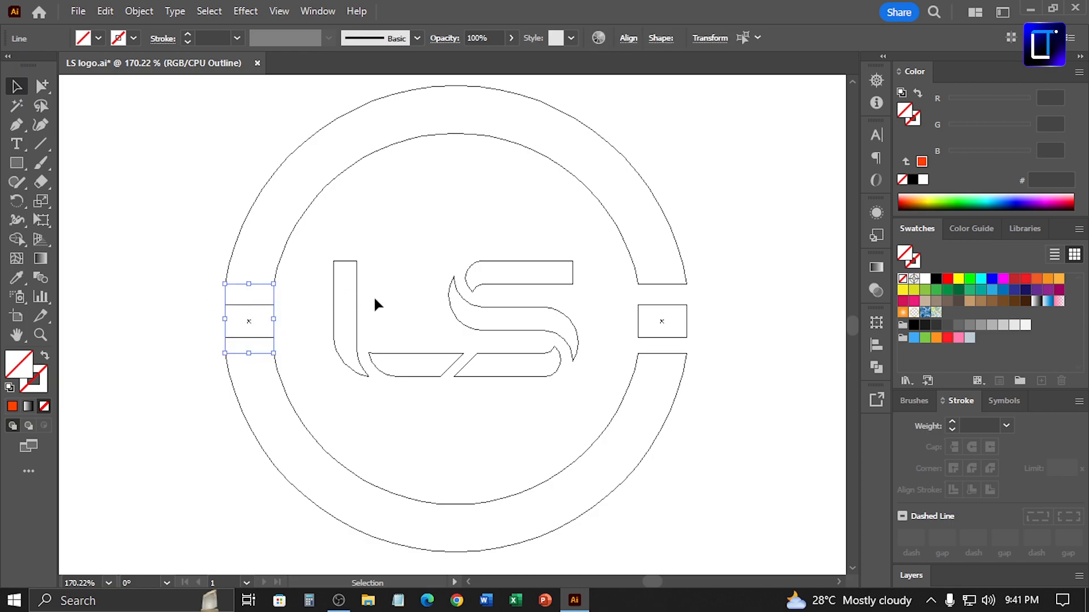
left_click(180, 285)
left_click_drag(285, 366, 199, 316)
Step: Group the two small rectangles and center them vertically between the arcs, using the ring as the key object
left_click(274, 322)
left_click(687, 328, "shift")
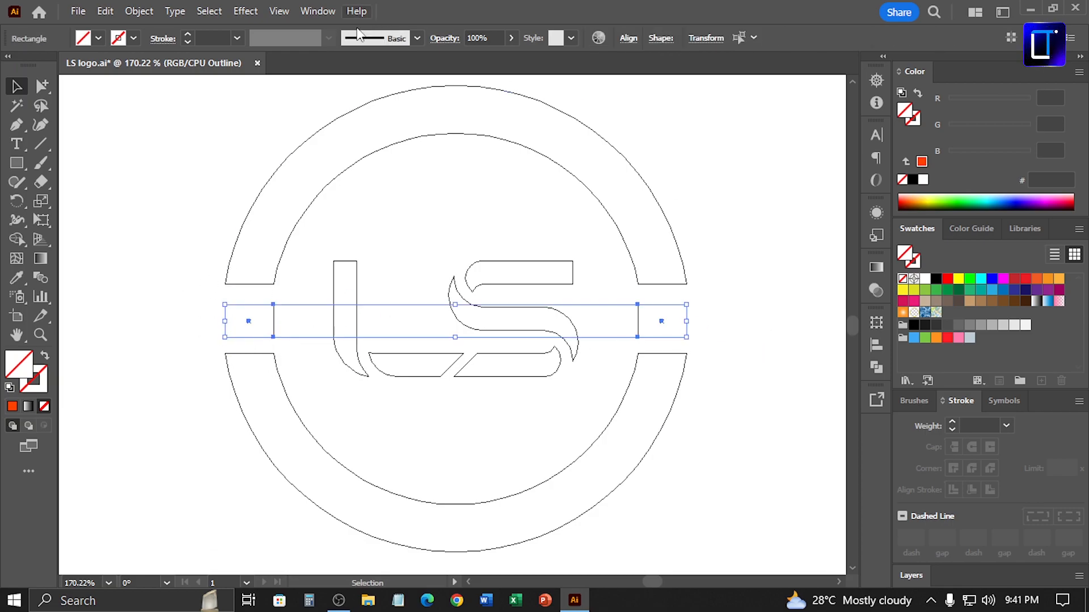
left_click_drag(190, 238, 290, 391)
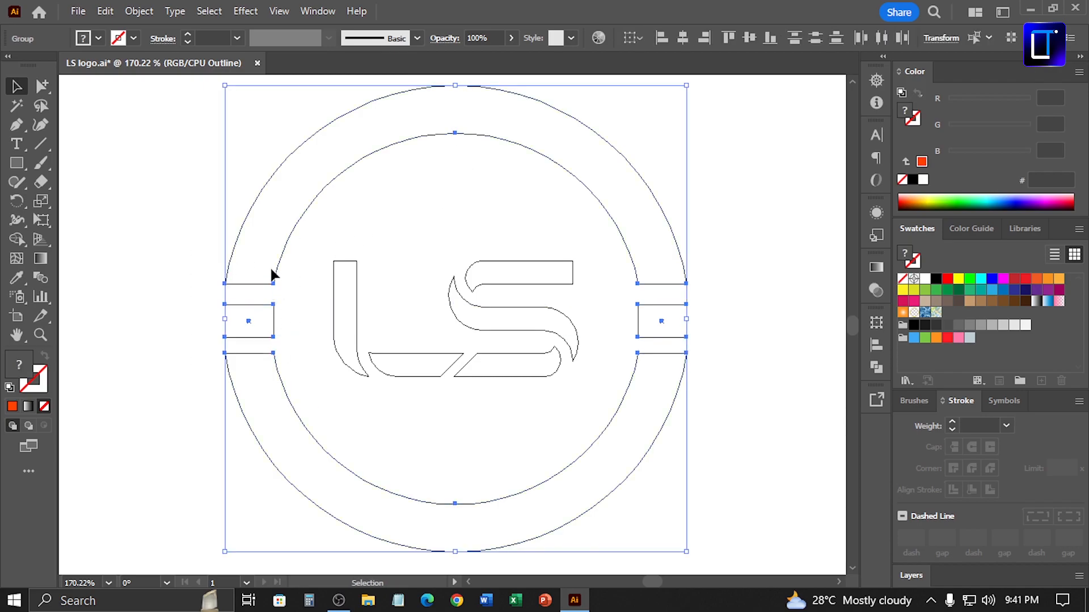
left_click(277, 268)
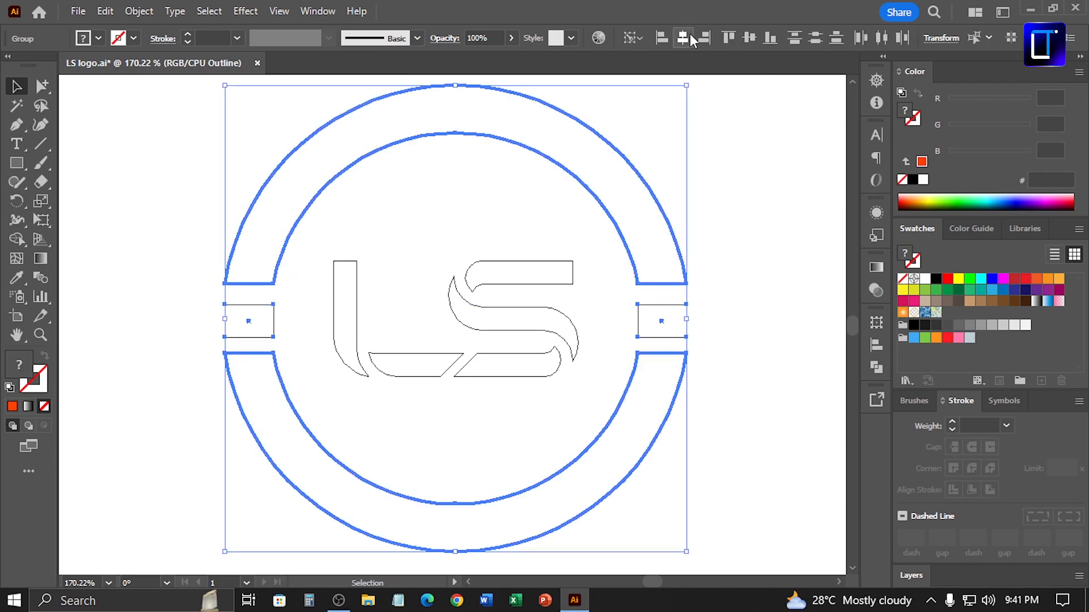
left_click(747, 45)
left_click(771, 292)
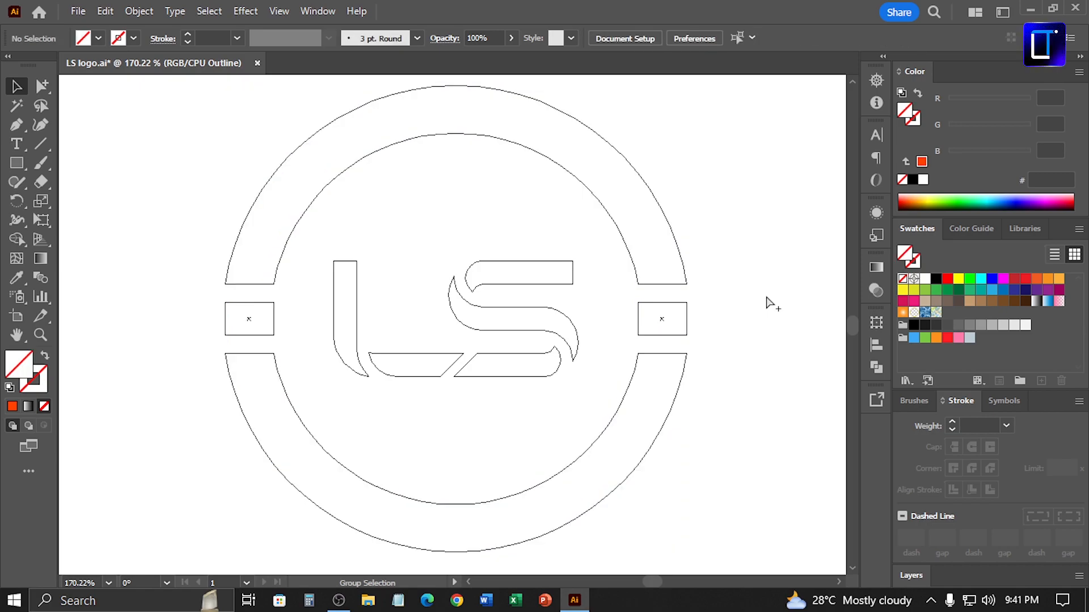
Step: Return to the colored preview and fill the two small rectangles with the black sampled from the letter L
key("ctrl+y")
key("ctrl+minus")
key("ctrl+minus")
key("ctrl+minus")
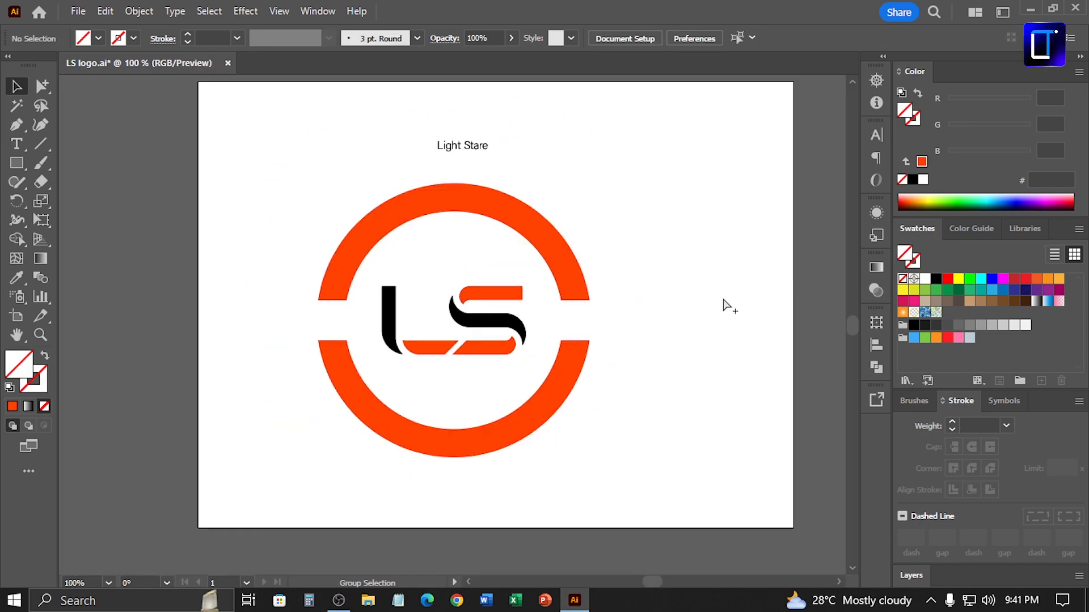
left_click_drag(529, 319, 335, 332)
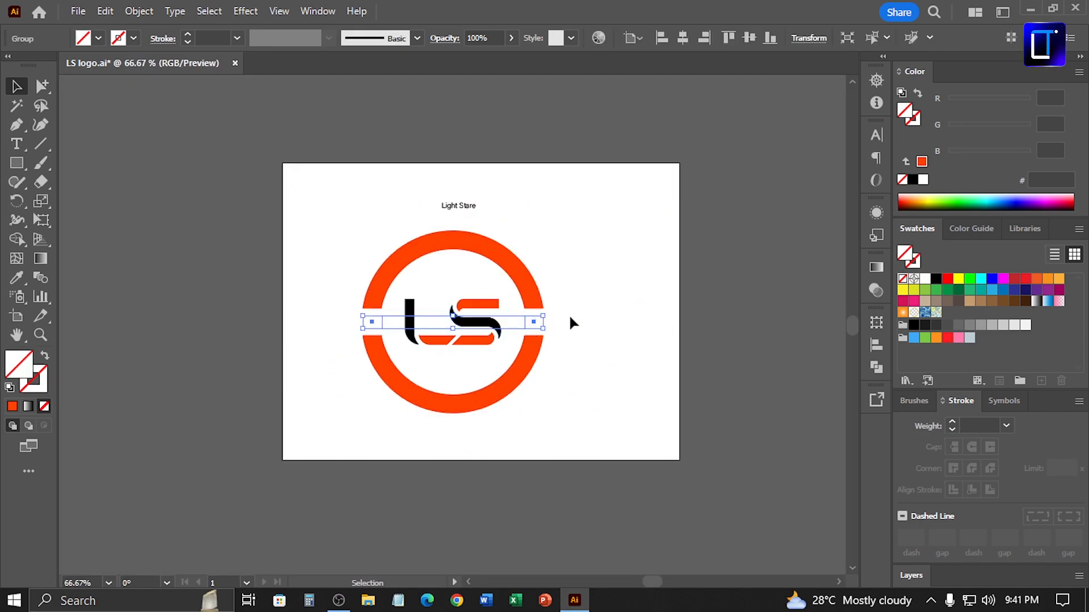
key("i")
left_click(409, 326)
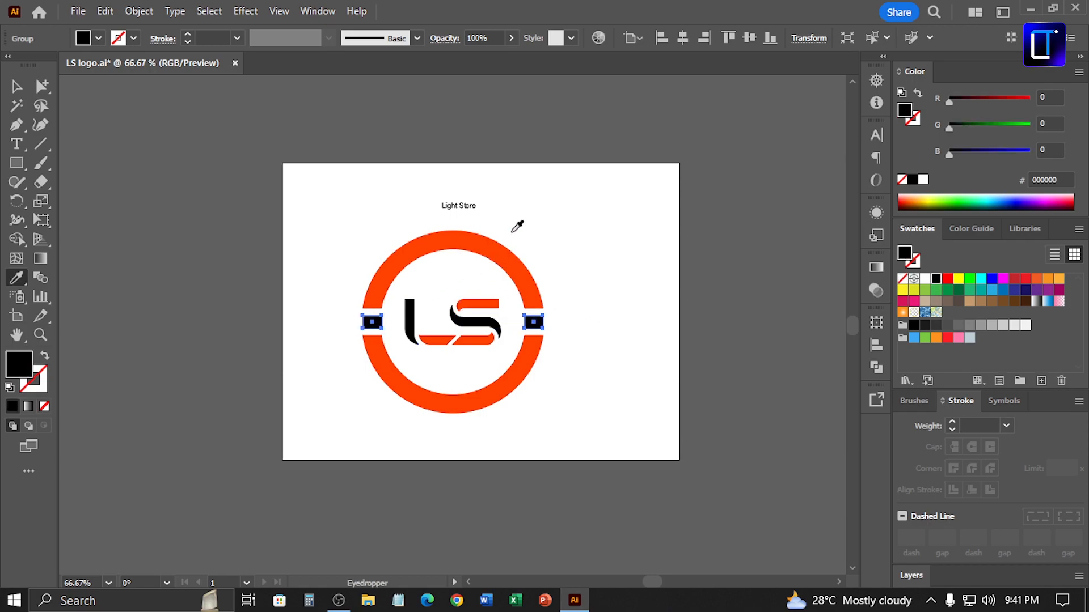
left_click(14, 91)
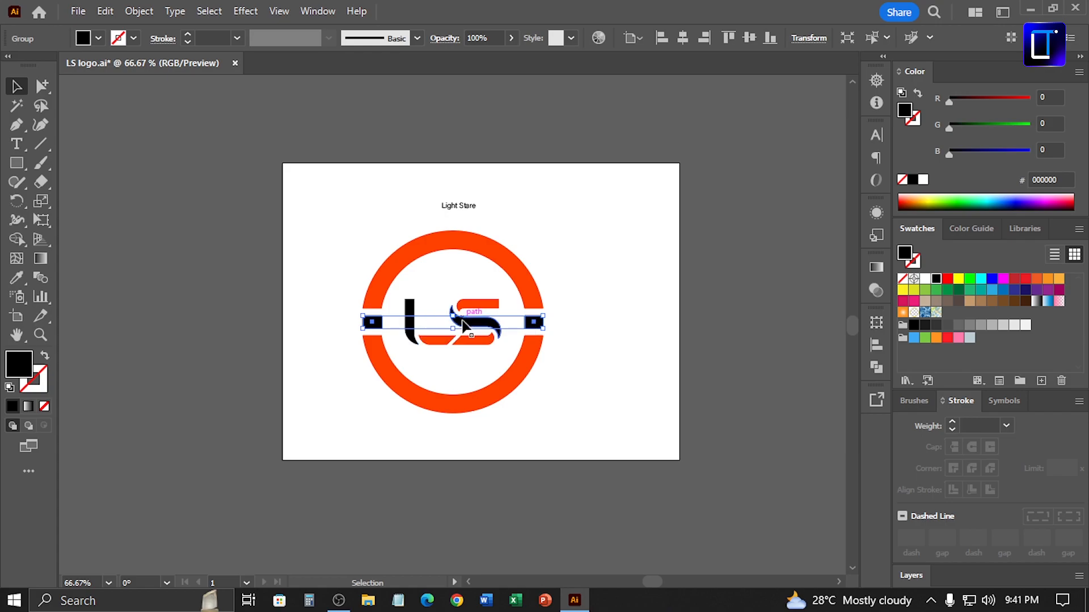
Step: Change the fill of the two rectangles and the black parts of the L and S to dark gray 191919
key("a")
left_click(413, 307, "shift")
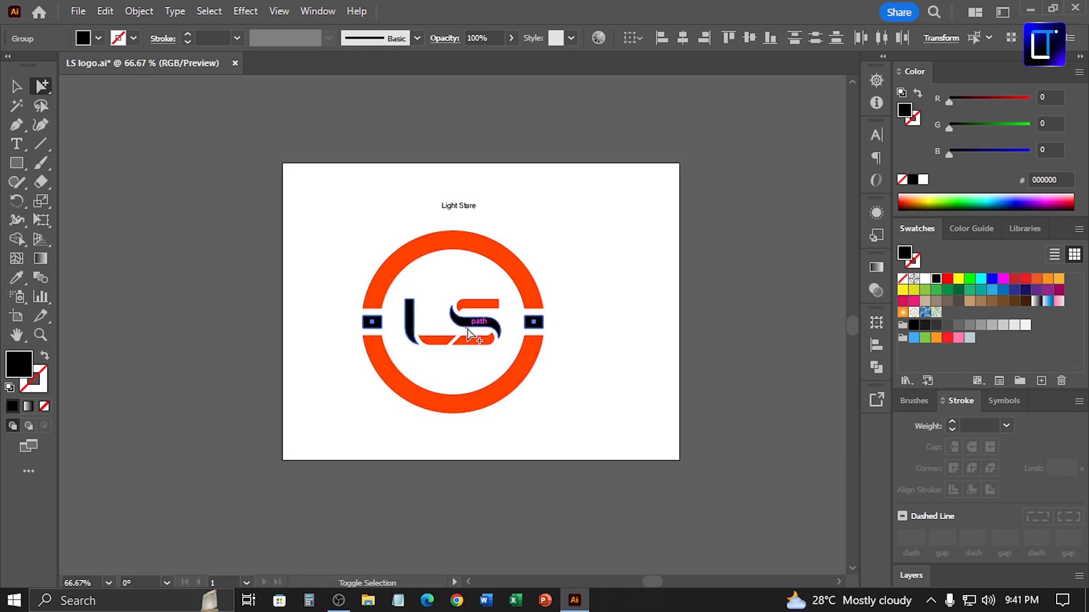
double_click(904, 112)
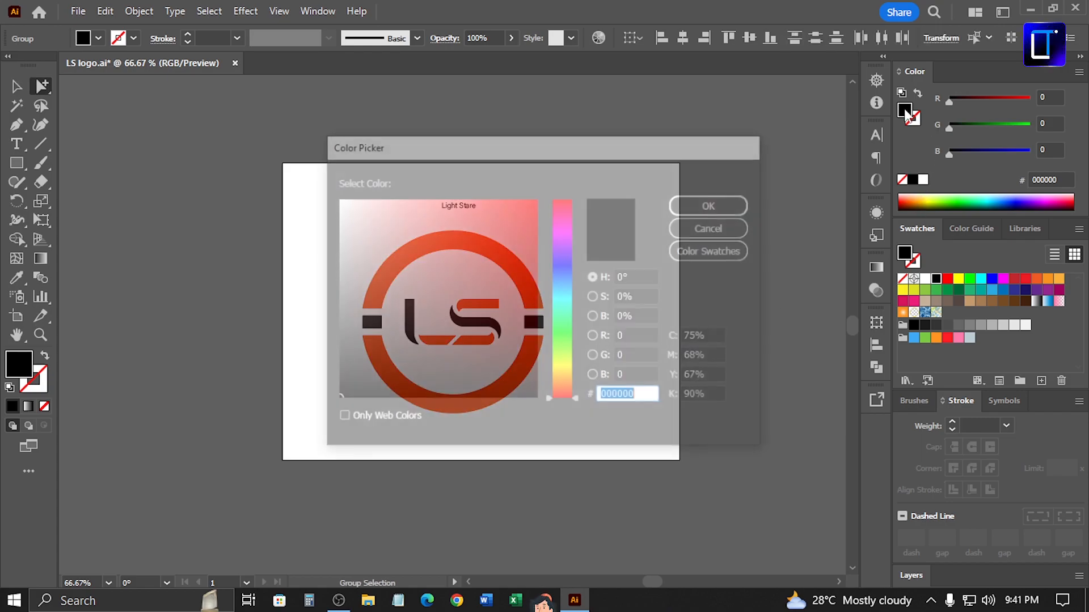
left_click_drag(340, 377, 317, 381)
key("Return")
left_click(746, 362)
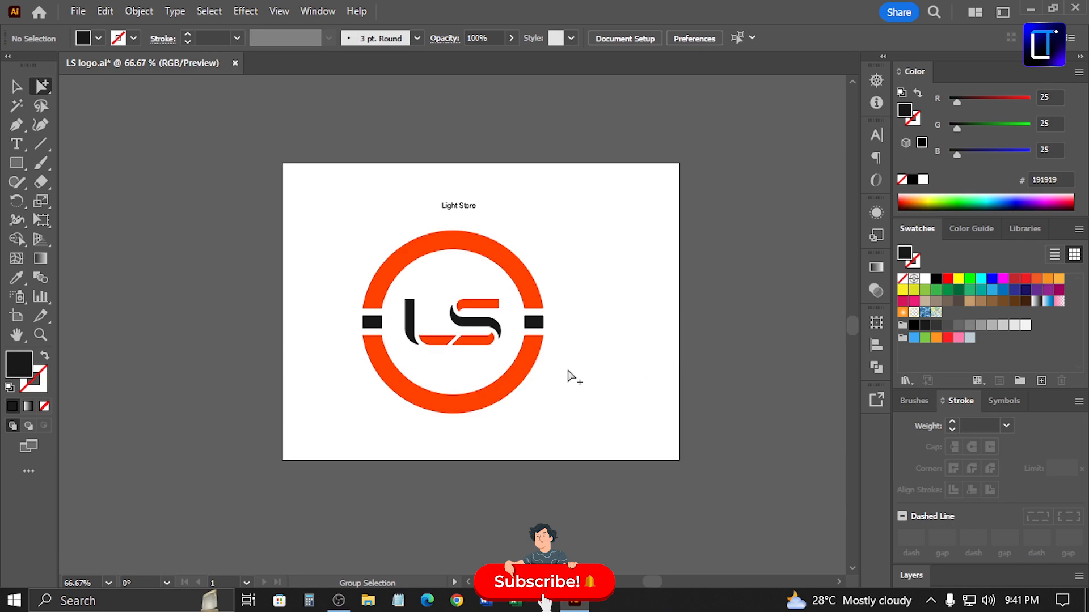
Step: Scale the LS logo down and move it slightly up inside the ring
scroll(463, 301, "up", 3)
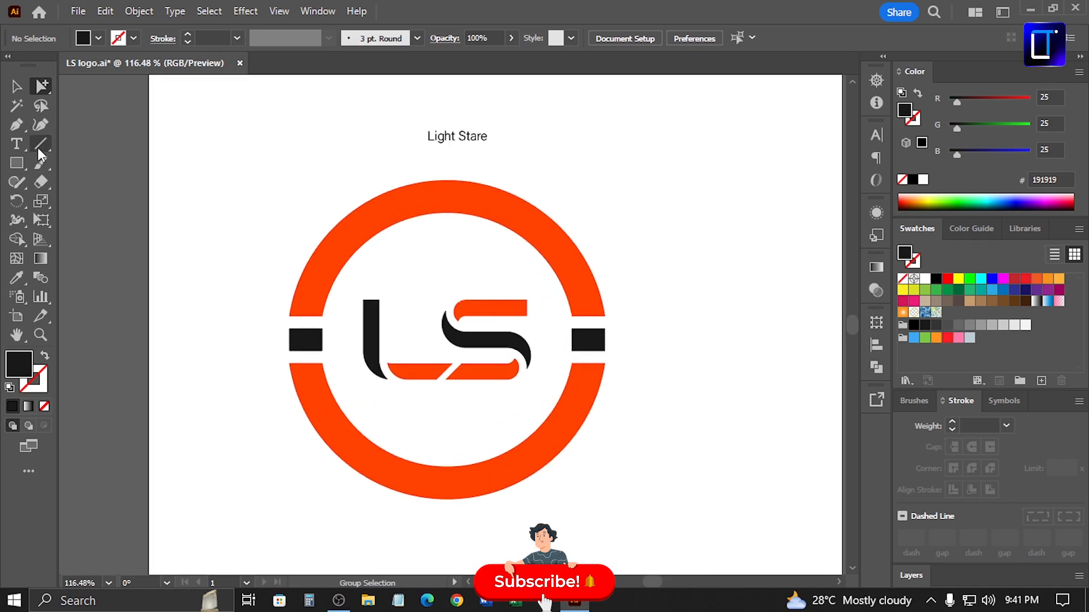
left_click(18, 86)
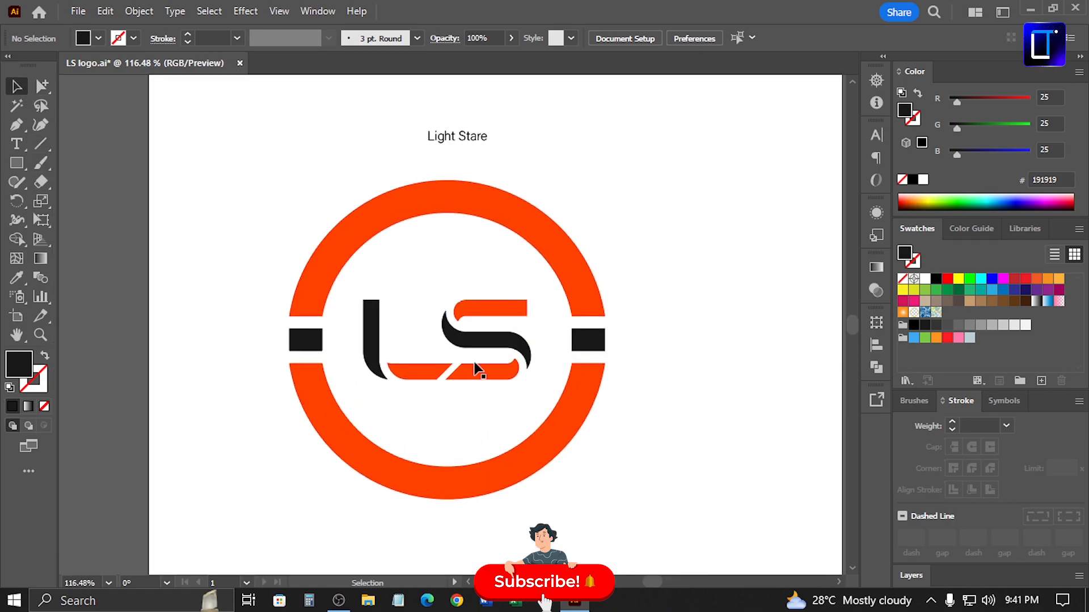
left_click(483, 352)
left_click_drag(536, 303, 480, 316)
Step: Enlarge the "Light Stare" text in a bold style and move the ring logo to the artboard's upper-left corner
left_click_drag(472, 142, 641, 188)
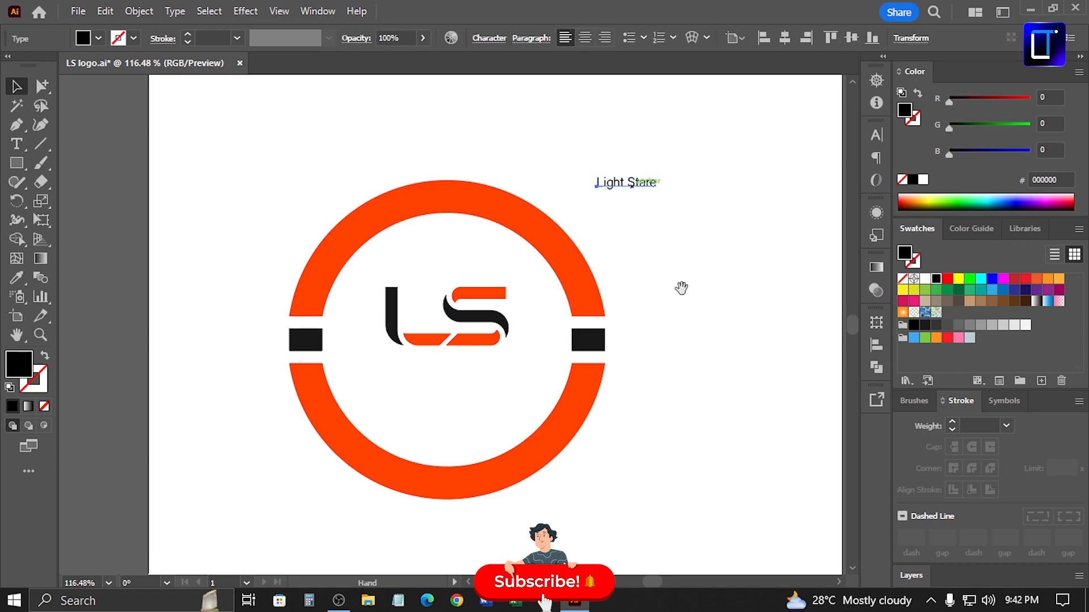
left_click_drag(502, 345, 414, 253)
left_click_drag(622, 192, 501, 420)
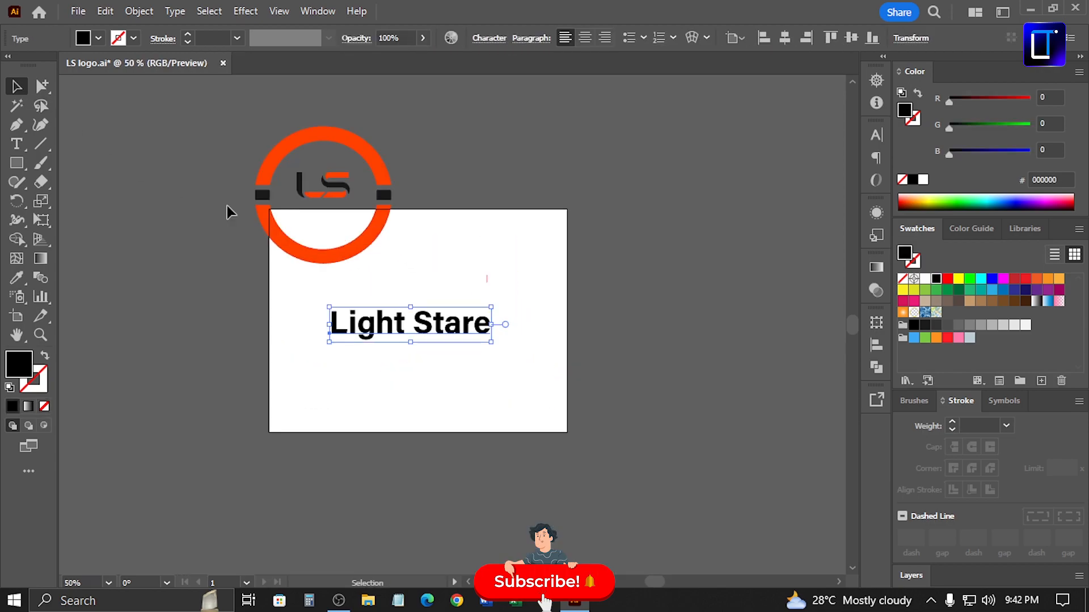
Step: Move the ring logo back onto the artboard and place the bold "Light Stare" text above it
left_click_drag(444, 329, 553, 206)
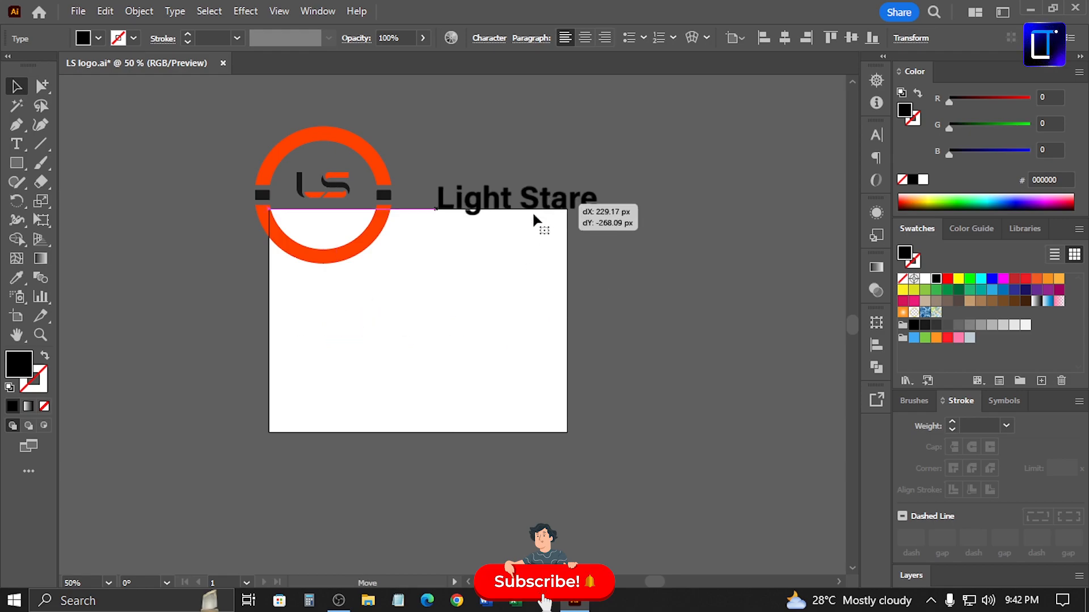
left_click(352, 252)
left_click_drag(354, 253, 432, 369)
left_click(536, 336)
left_click_drag(488, 212, 494, 321)
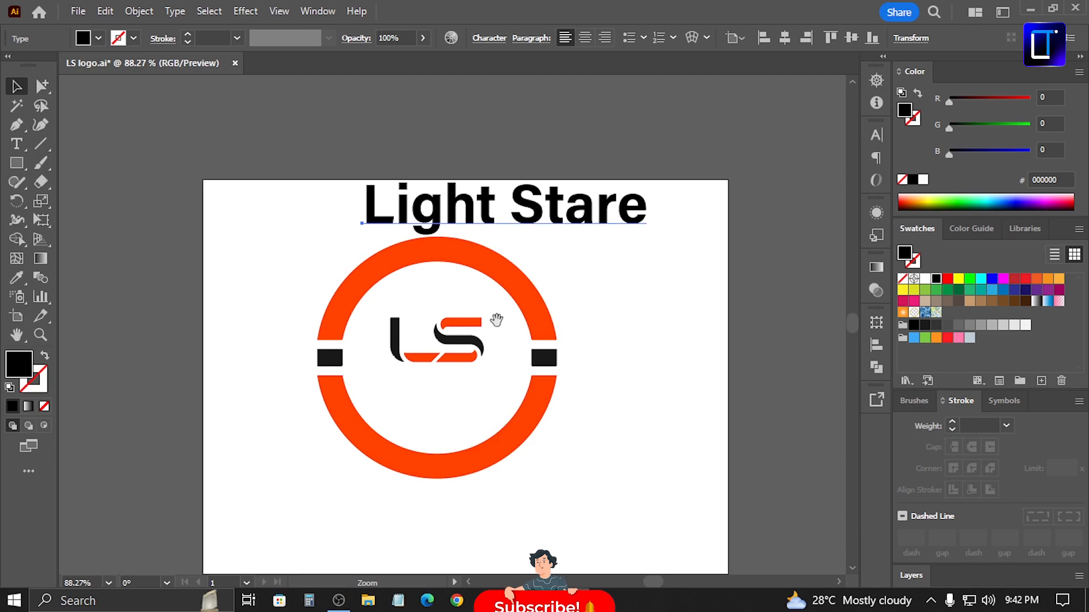
left_click(518, 284)
left_click(634, 317)
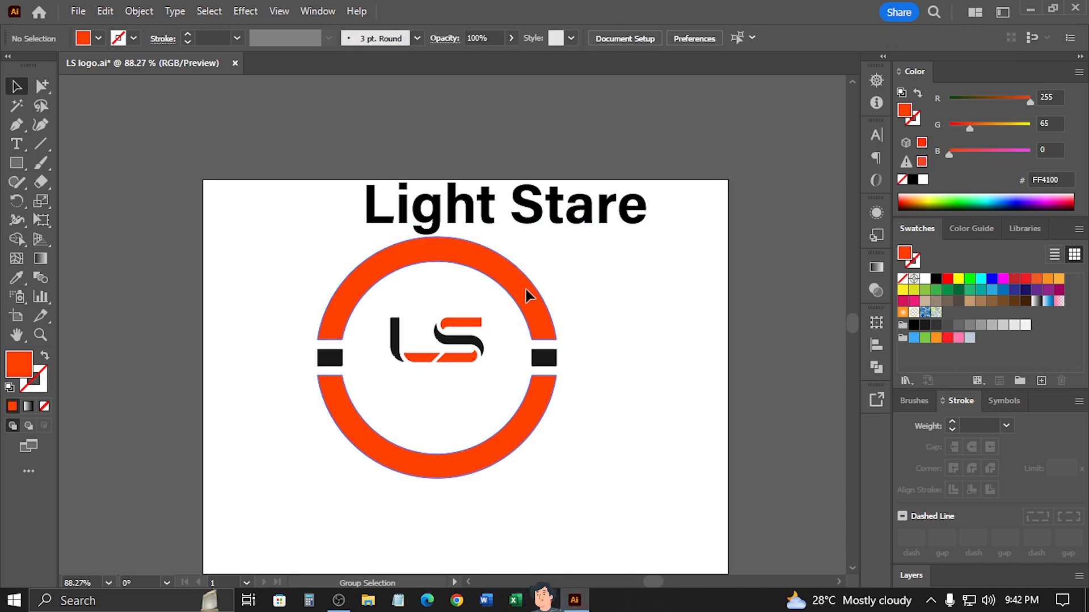
left_click(526, 291)
left_click(658, 425)
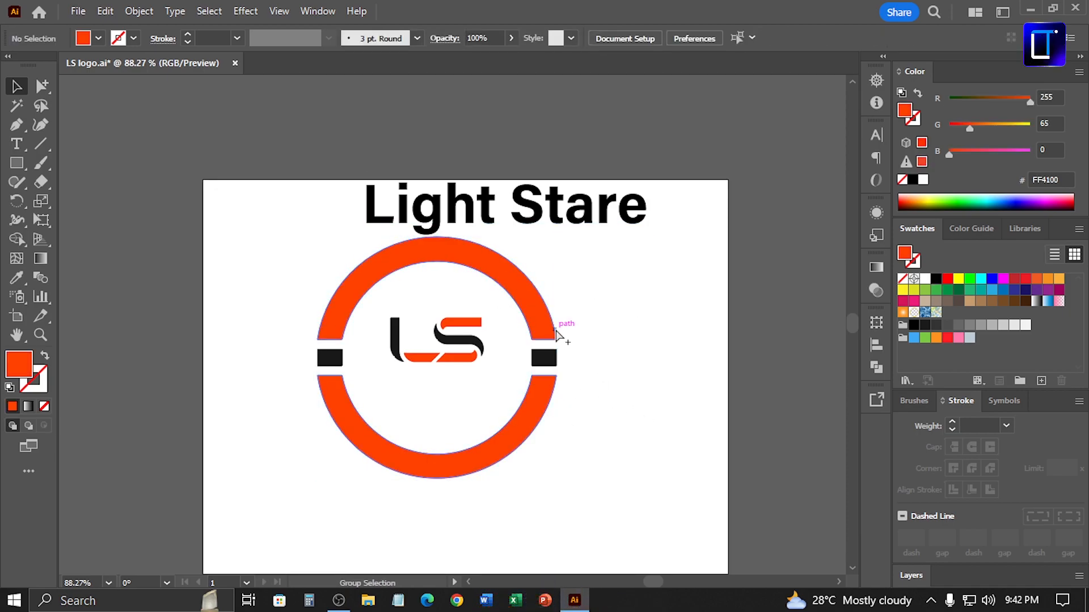
left_click(555, 332)
key("ctrl+x")
key("ctrl+f")
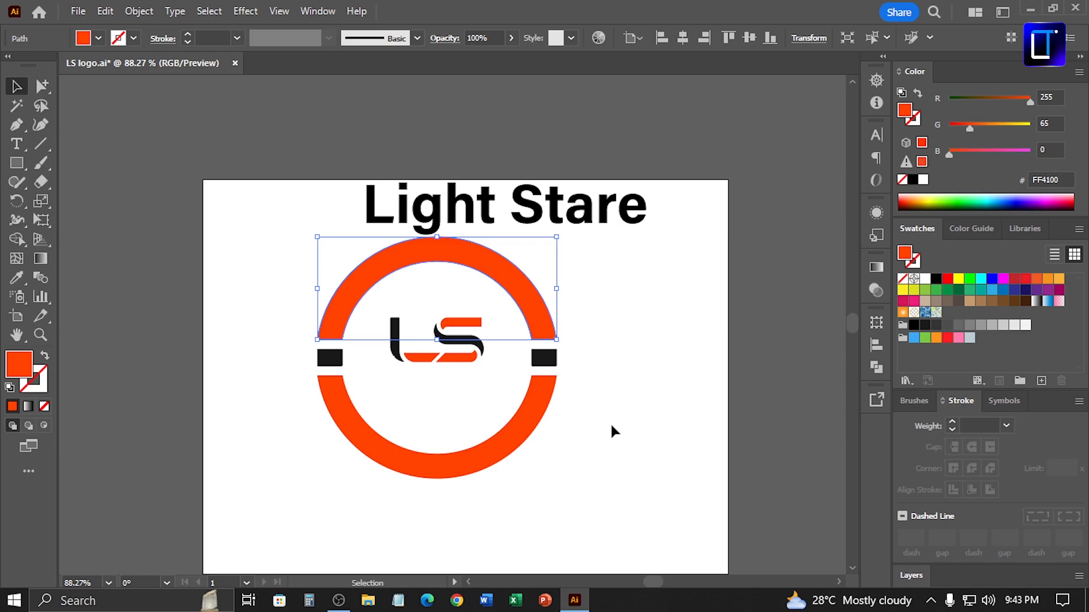
key("ctrl+z")
key("ctrl+z")
Step: Try placing a scaled-down "Light Stare" text inside the ring below the LS monogram, and undo it
left_click(679, 339)
left_click_drag(584, 214, 551, 401)
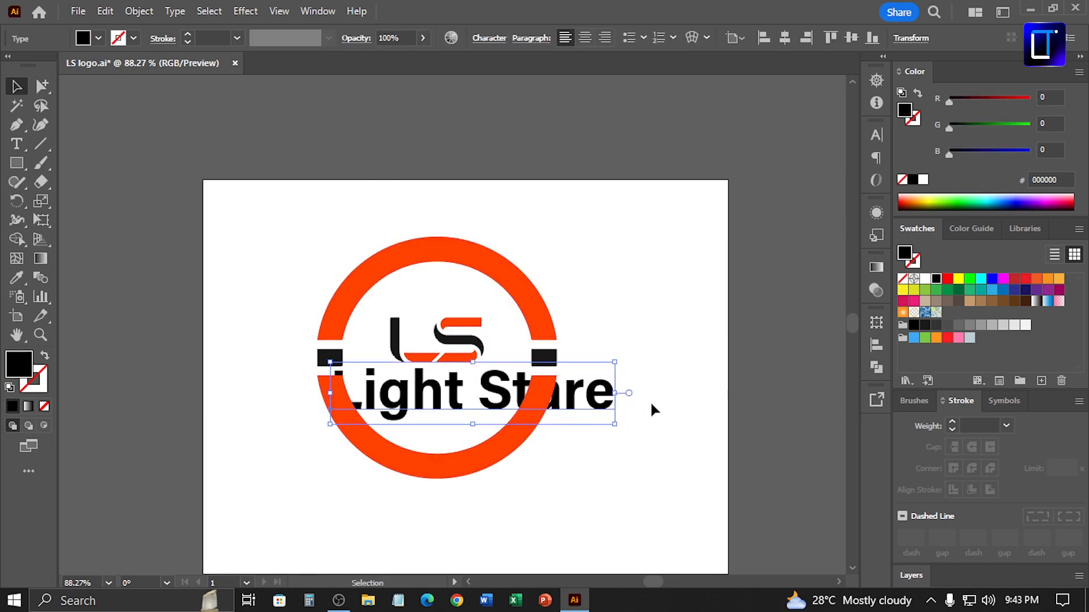
left_click_drag(620, 363, 569, 372)
left_click_drag(505, 389, 505, 412)
key("ctrl+z")
key("ctrl+z")
key("ctrl+z")
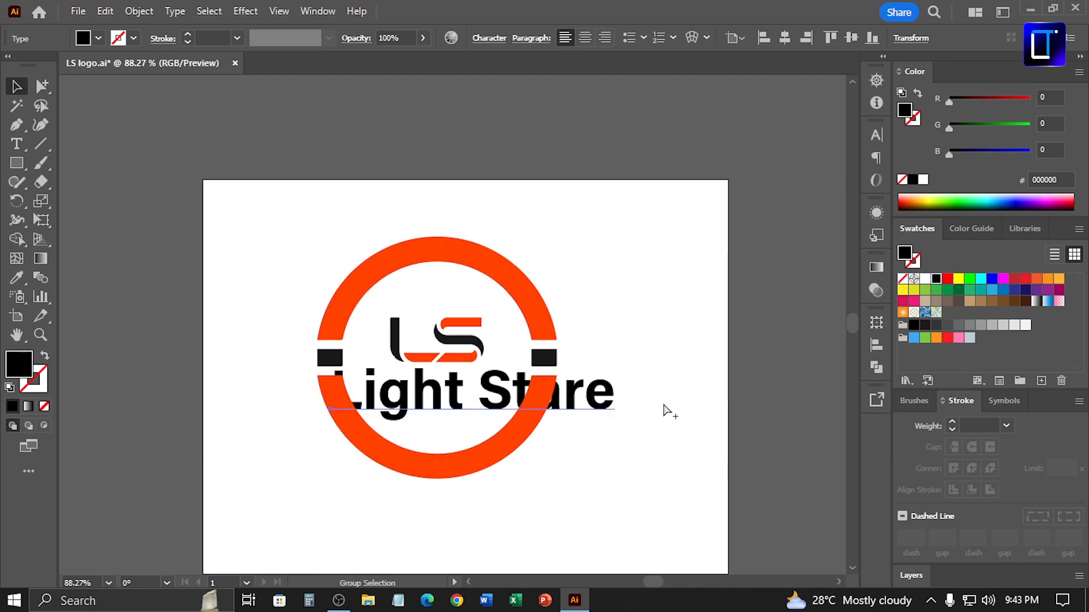
left_click(655, 403)
Step: Cut the ring's upper half, paste it in front at the same place, and swap its orange fill to the stroke
left_click(549, 323)
left_click(707, 360)
left_click(538, 315, "ctrl")
left_click(596, 349, "ctrl")
left_click(555, 340, "ctrl")
key("ctrl+x")
key("ctrl+f")
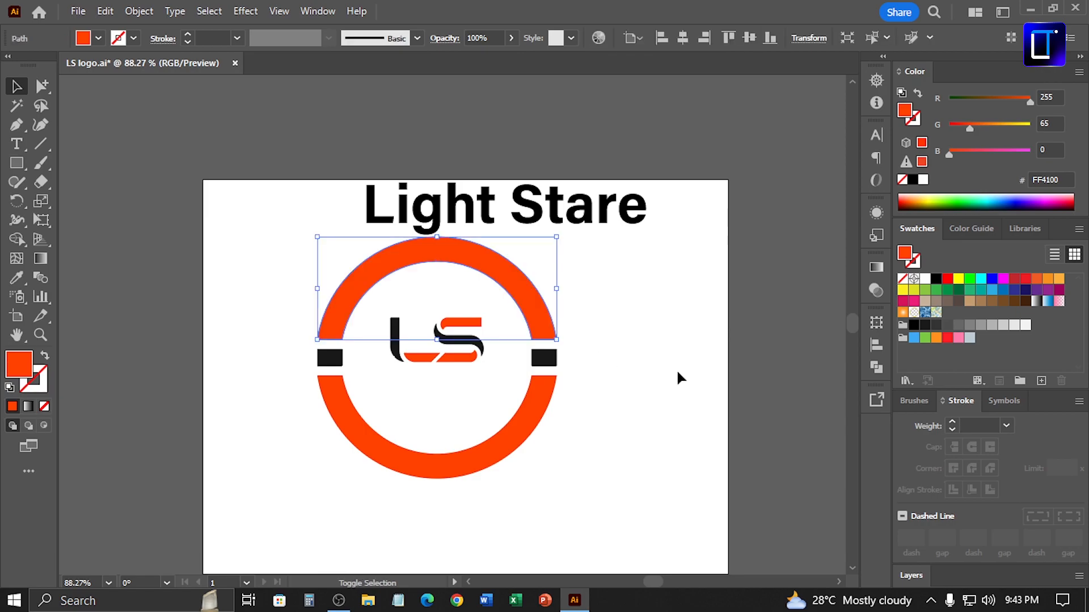
key("shift+x")
Step: Copy the upper half's orange outline style to the ring's lower half with the Eyedropper
left_click(533, 427, "shift")
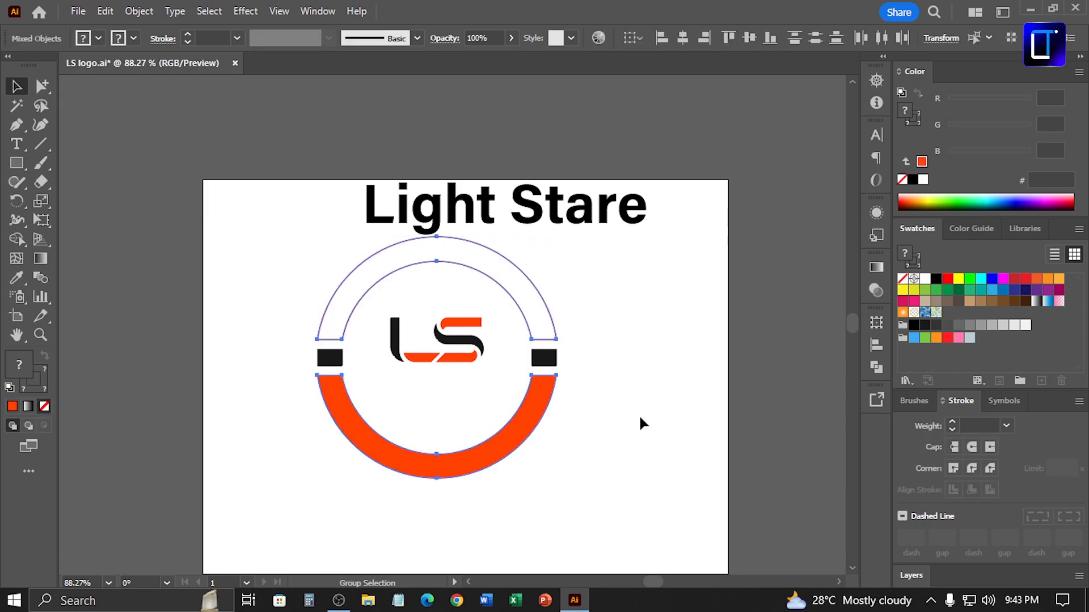
key("i")
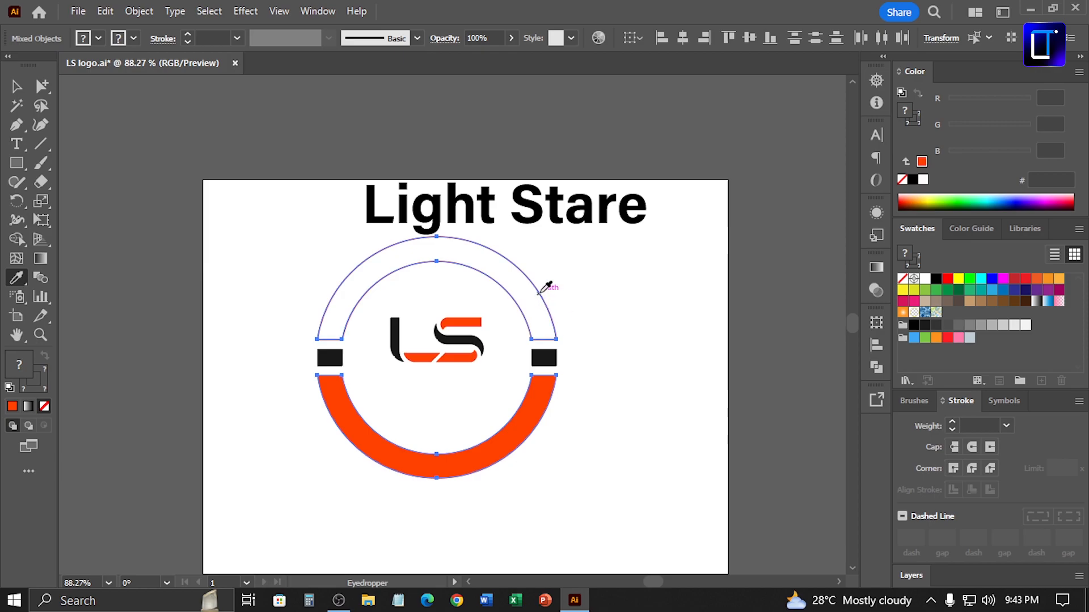
left_click(539, 292)
key("v")
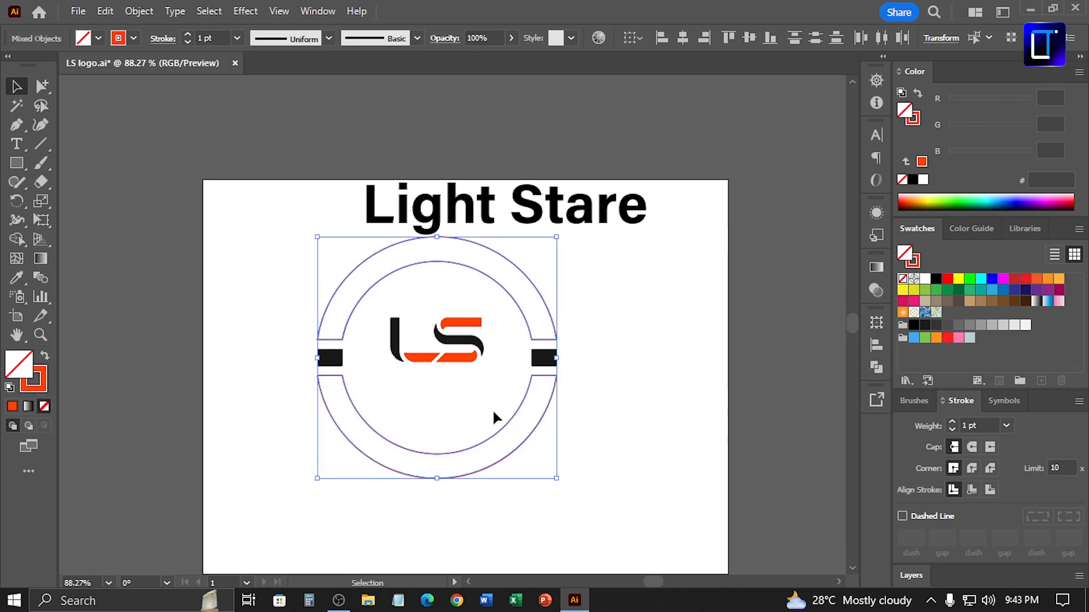
Step: Set the stroke of both ring halves to 10 pt and align it to the inside
left_click(914, 119)
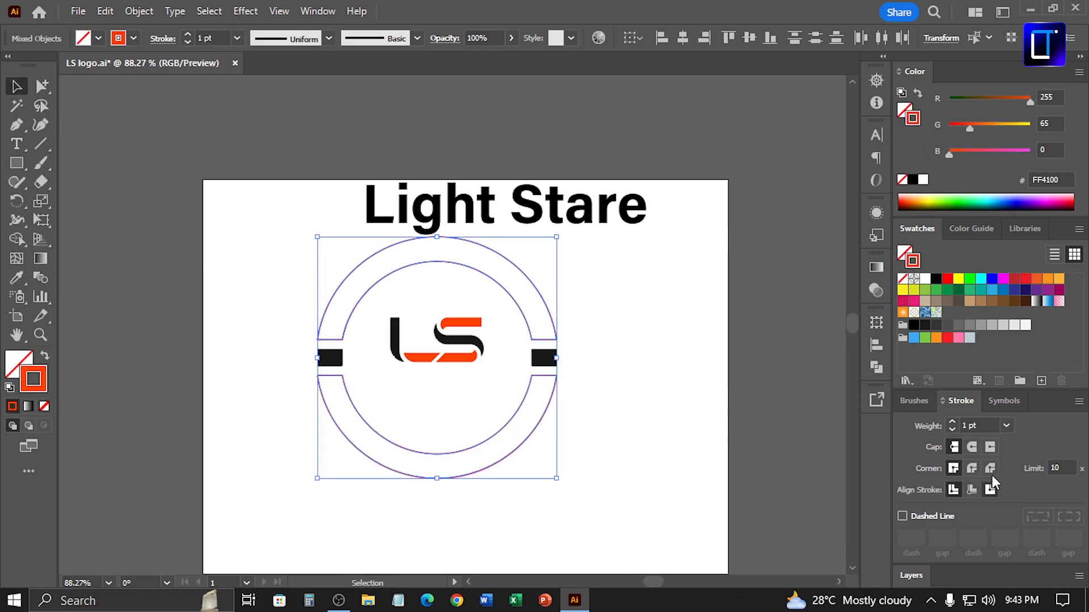
left_click(946, 426)
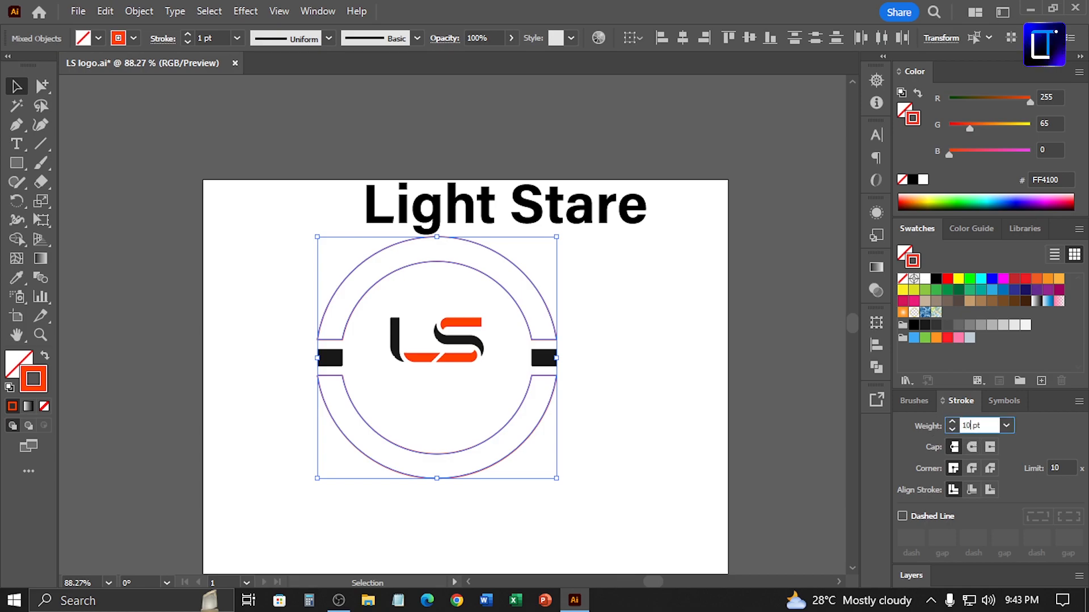
key("Return")
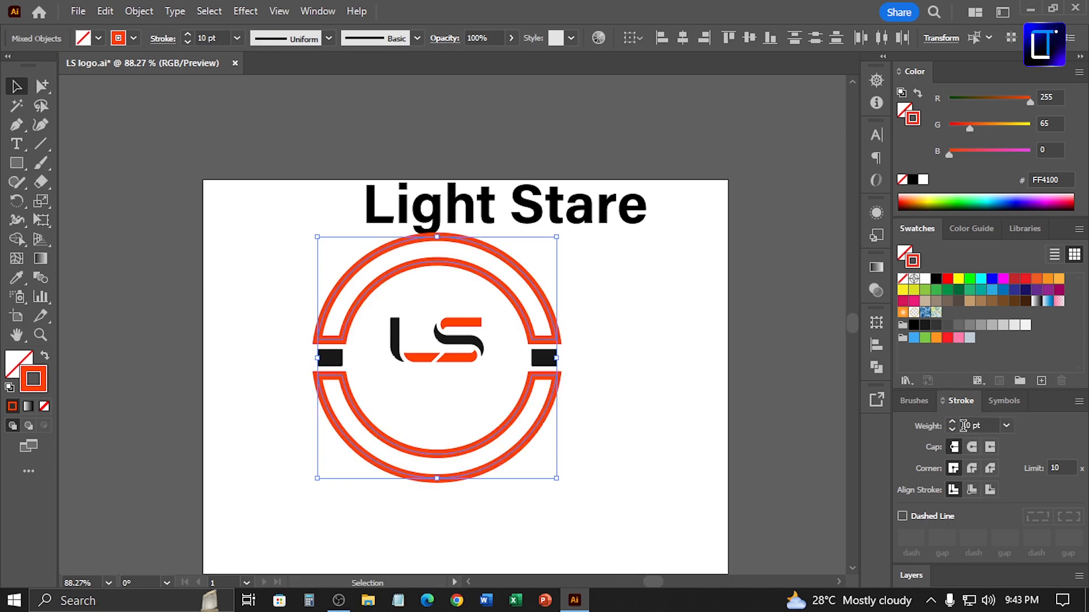
left_click_drag(971, 425, 953, 426)
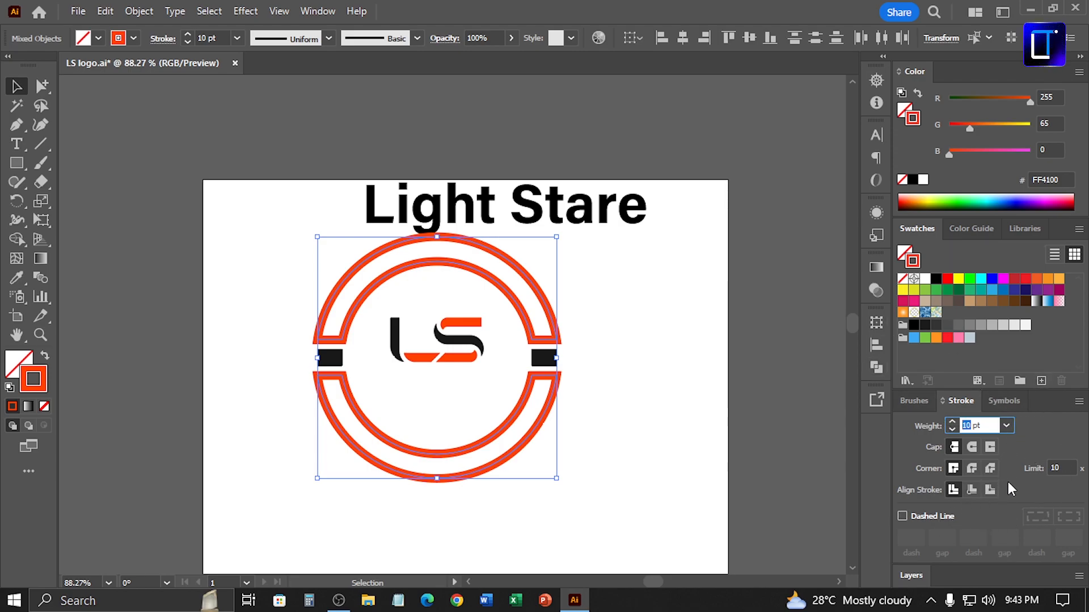
left_click(971, 491)
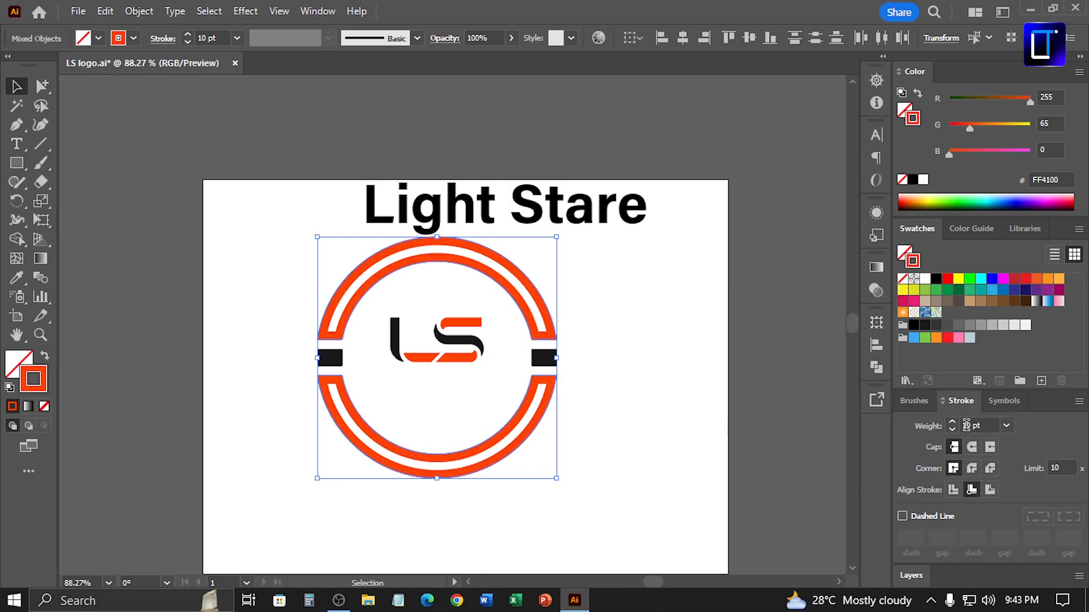
Step: Try stroke weights of 5 pt and 8 pt on the ring halves, and settle on 7 pt
left_click(966, 425)
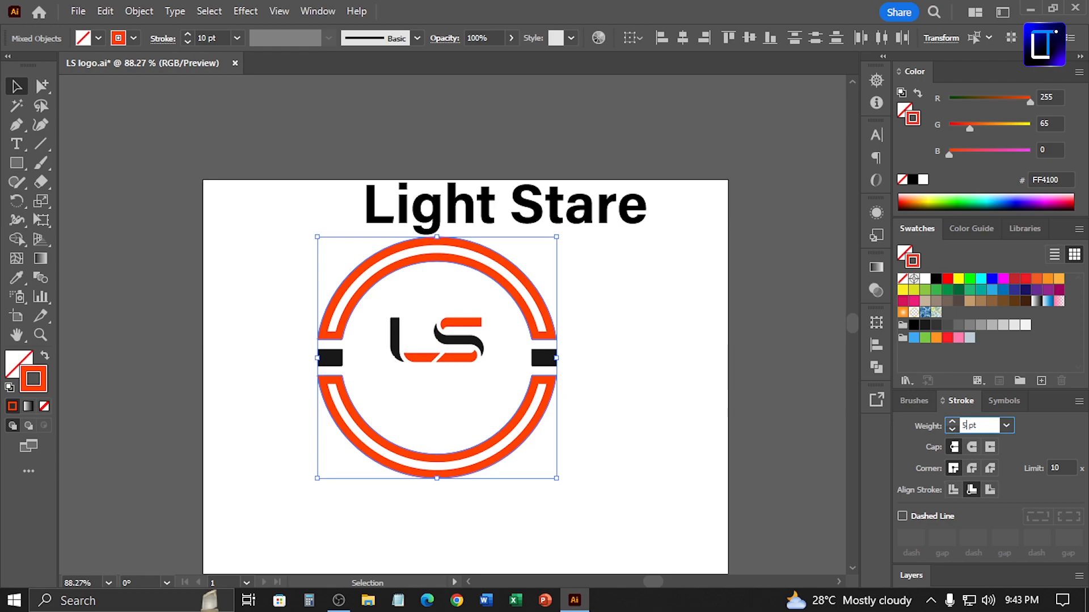
key("Return")
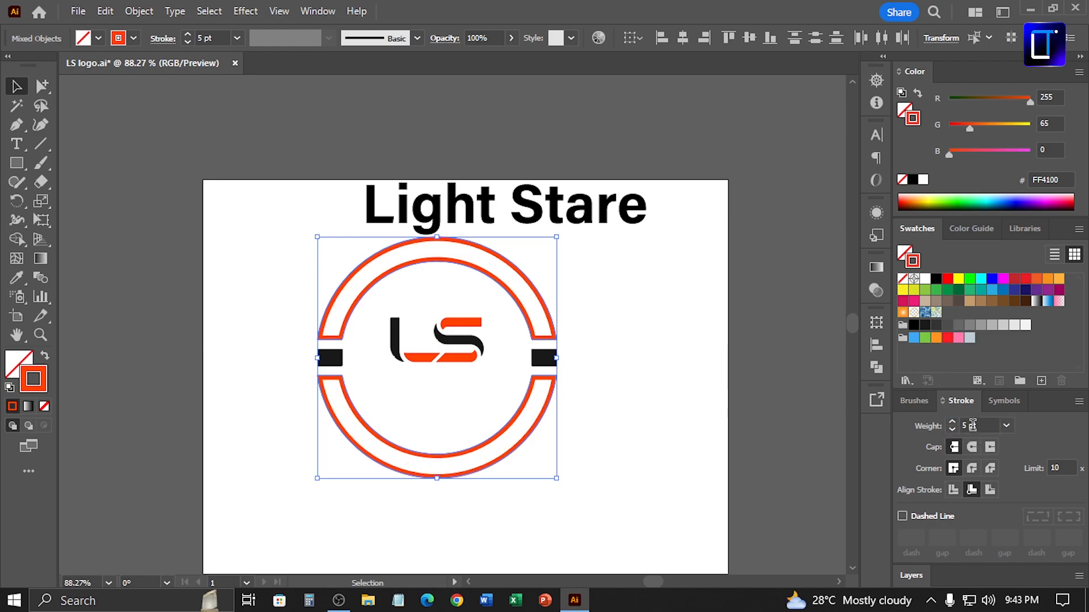
left_click(966, 426)
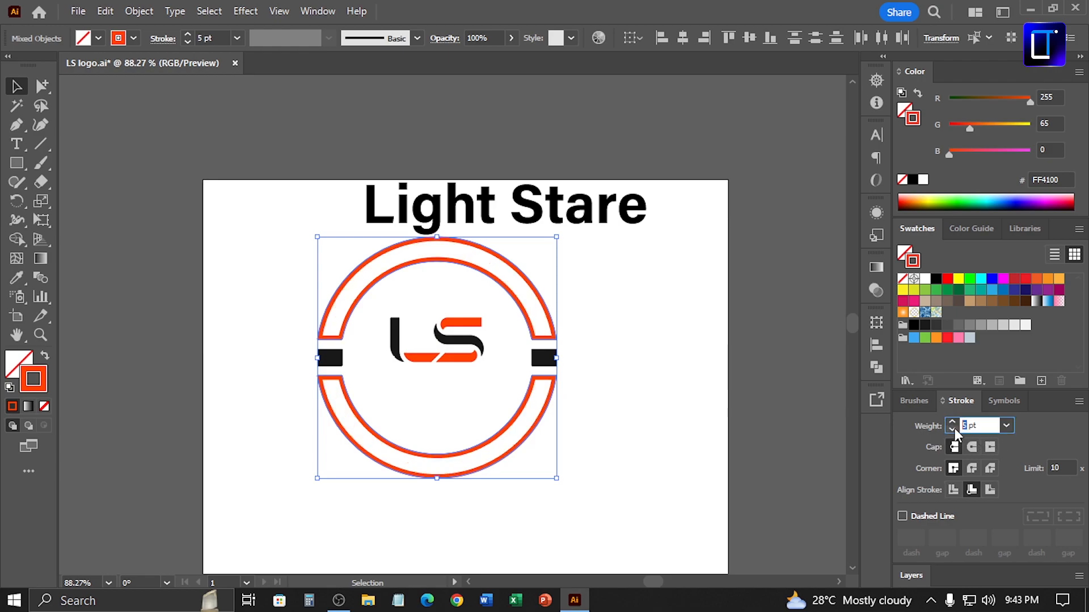
type("8")
key("Return")
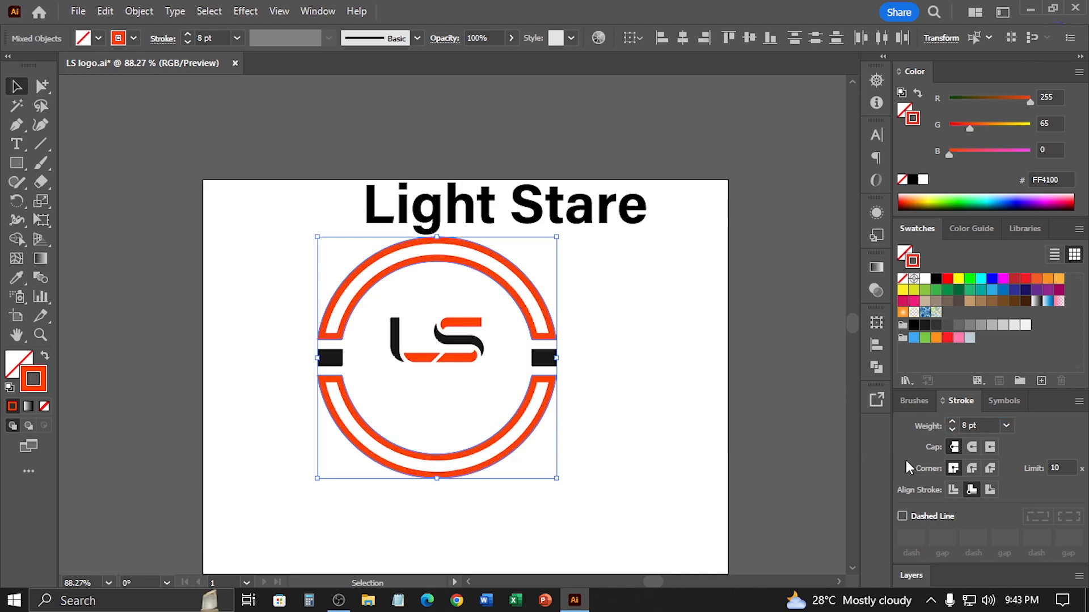
left_click(954, 425)
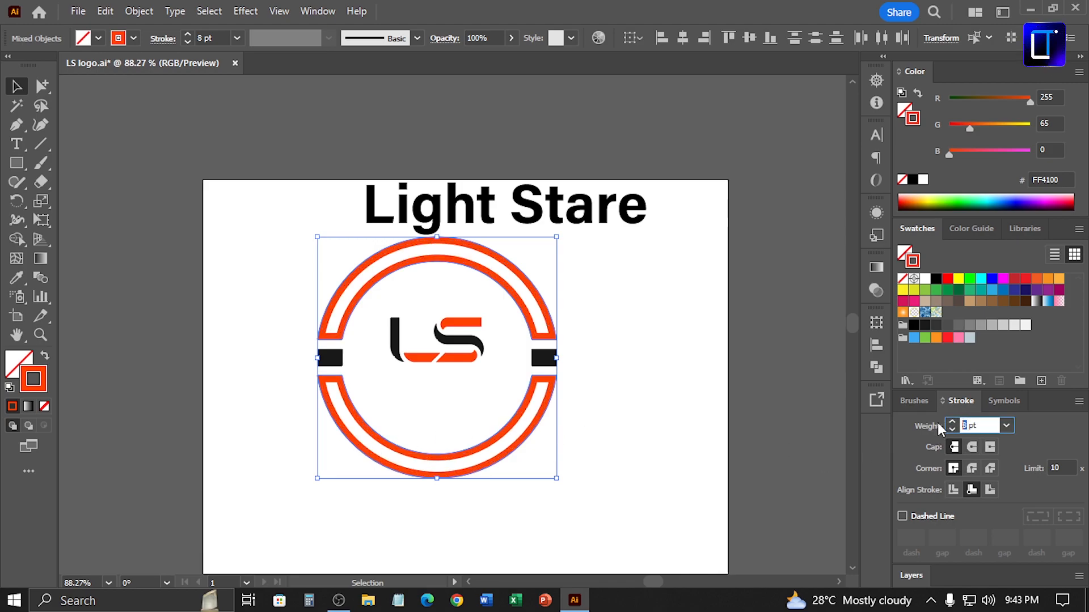
type("7")
key("Return")
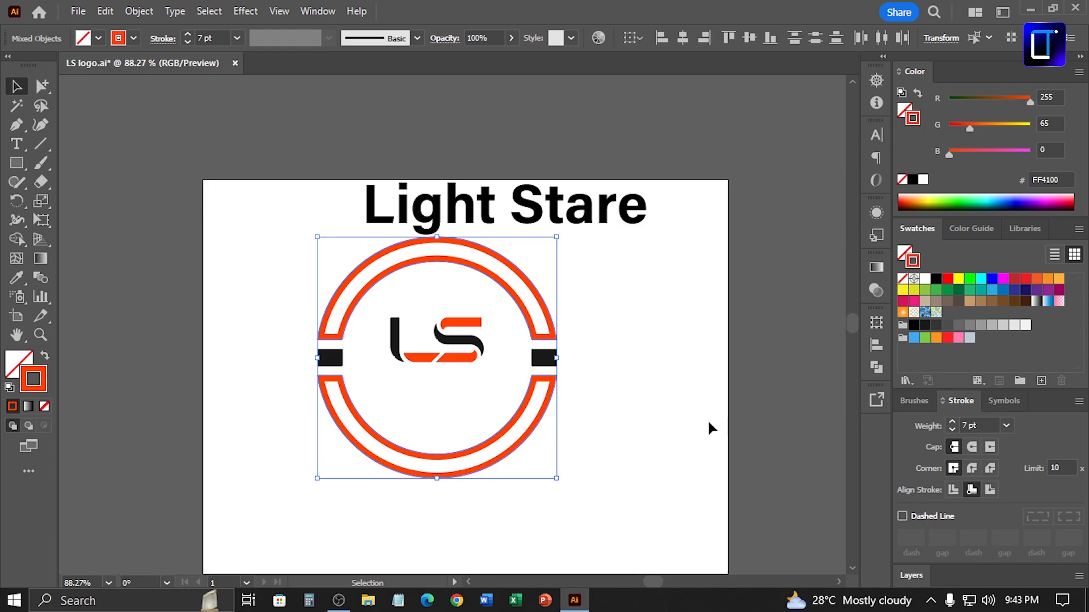
left_click(626, 410)
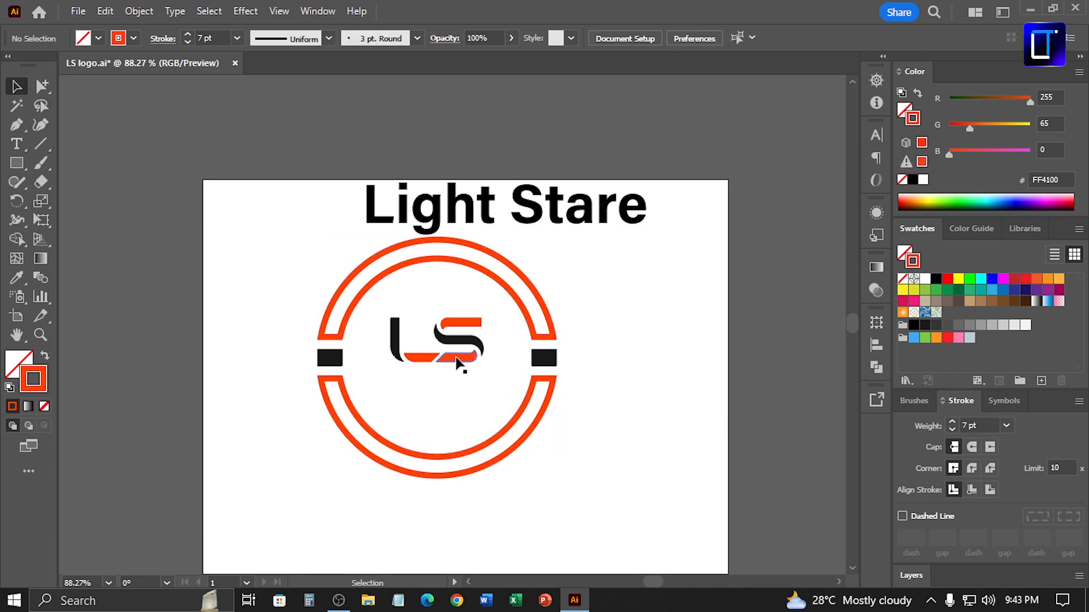
Step: Move the LS monogram slightly up, and scale down the "Light Stare" text to fit centered below it inside the ring
left_click_drag(455, 358, 455, 353)
left_click(663, 369)
left_click(574, 220)
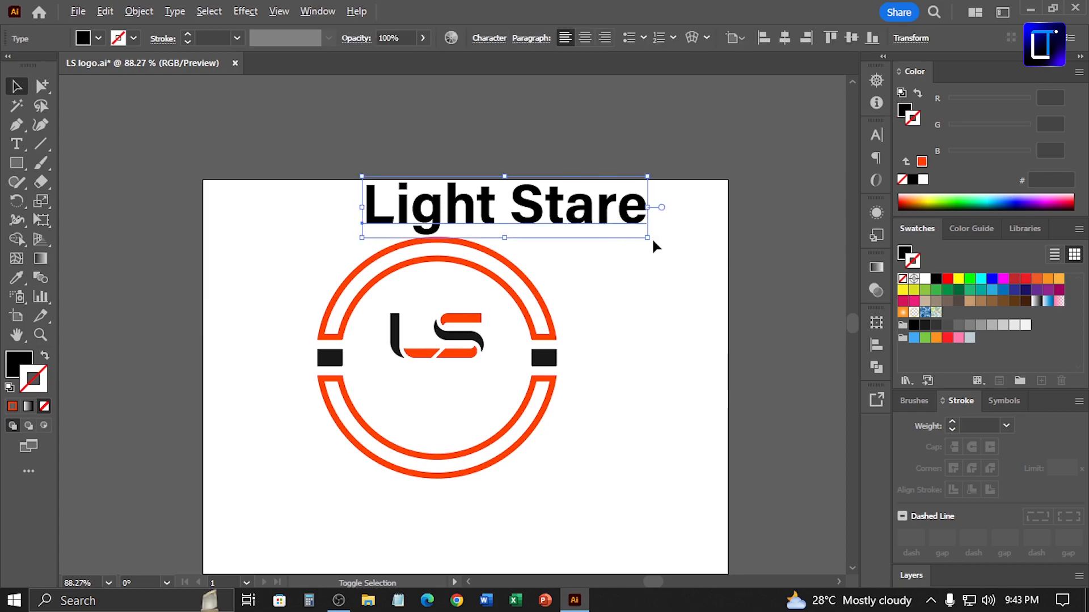
left_click_drag(650, 238, 621, 232)
left_click_drag(578, 231, 557, 397)
left_click_drag(448, 376, 418, 391)
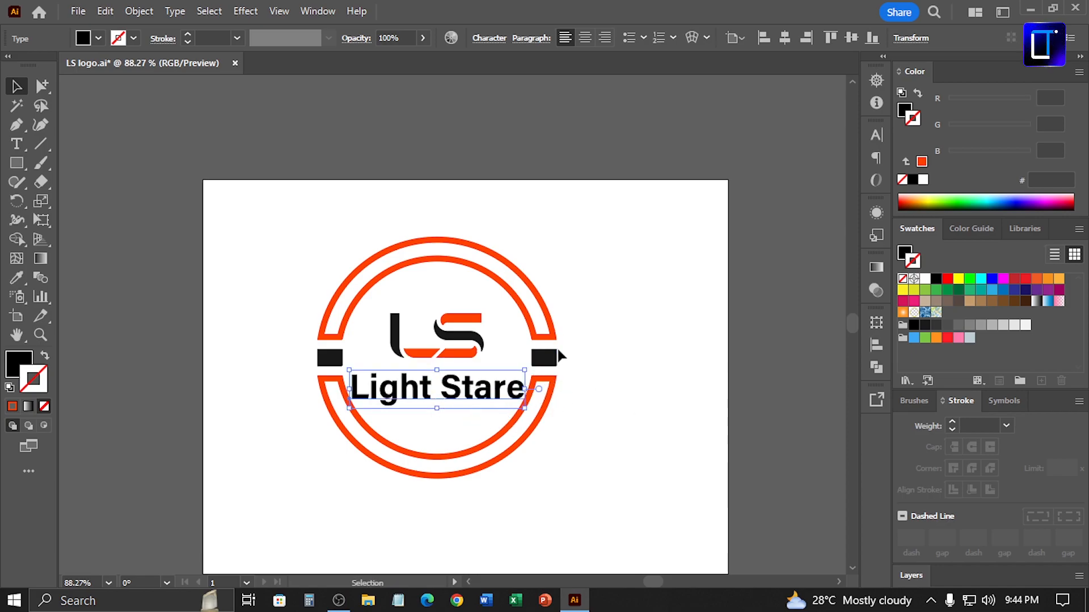
Step: Expand the appearance of both outlined ring halves into filled shapes
left_click(541, 331)
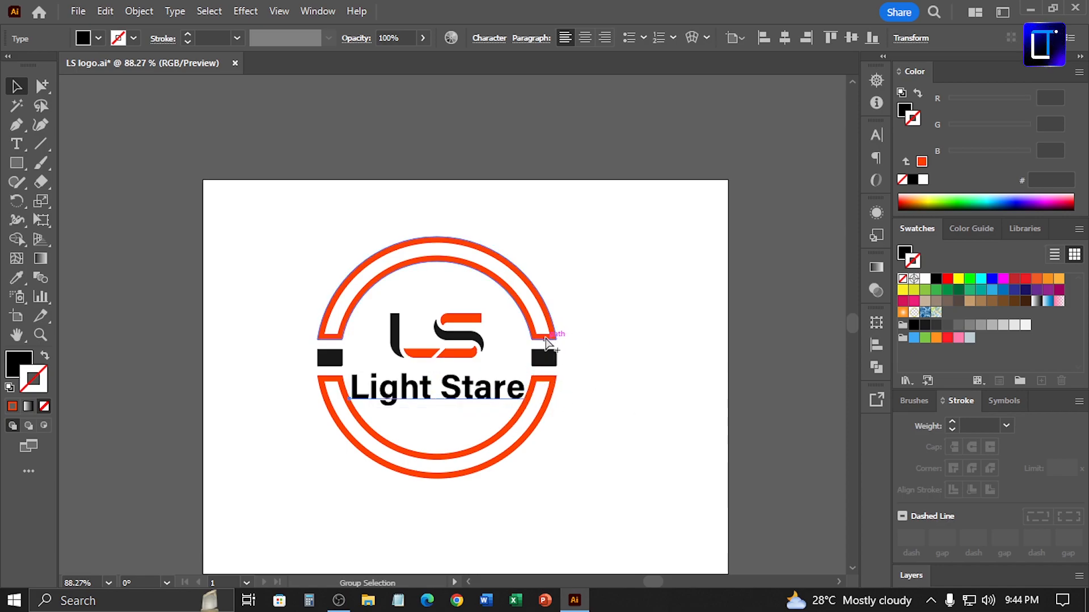
left_click(550, 386, "shift")
left_click(139, 11)
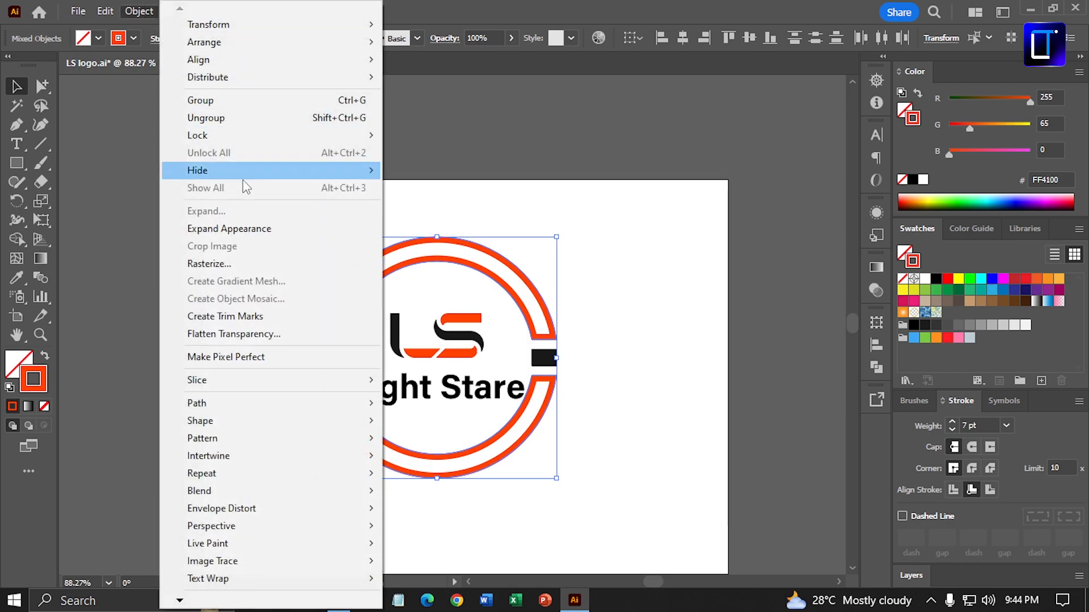
left_click(231, 229)
left_click(608, 299)
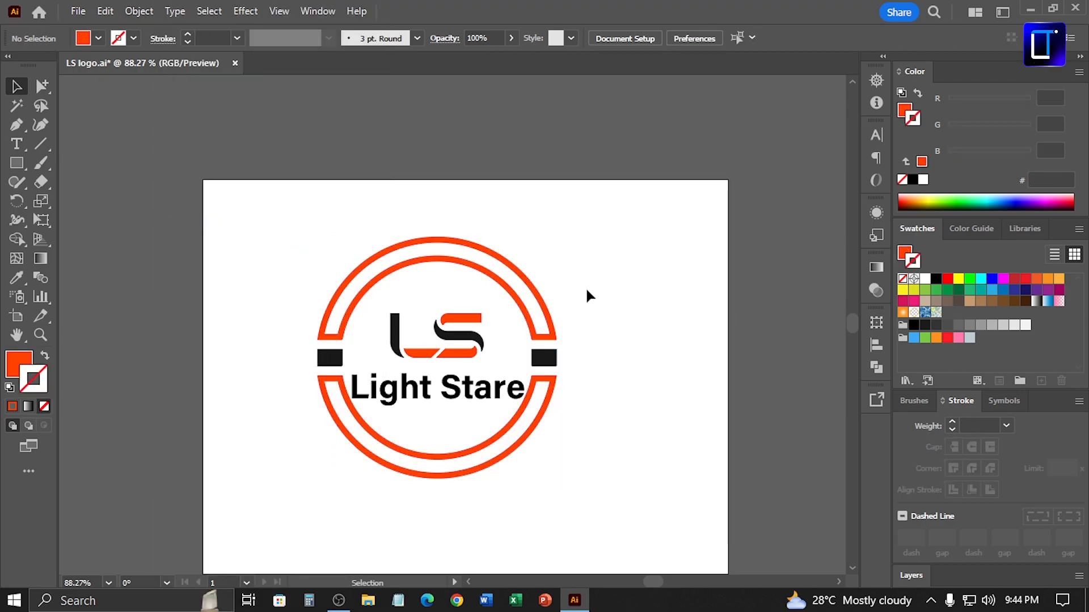
Step: Try filling the expanded ring halves with black, and undo it
left_click(486, 250)
left_click(510, 428, "shift")
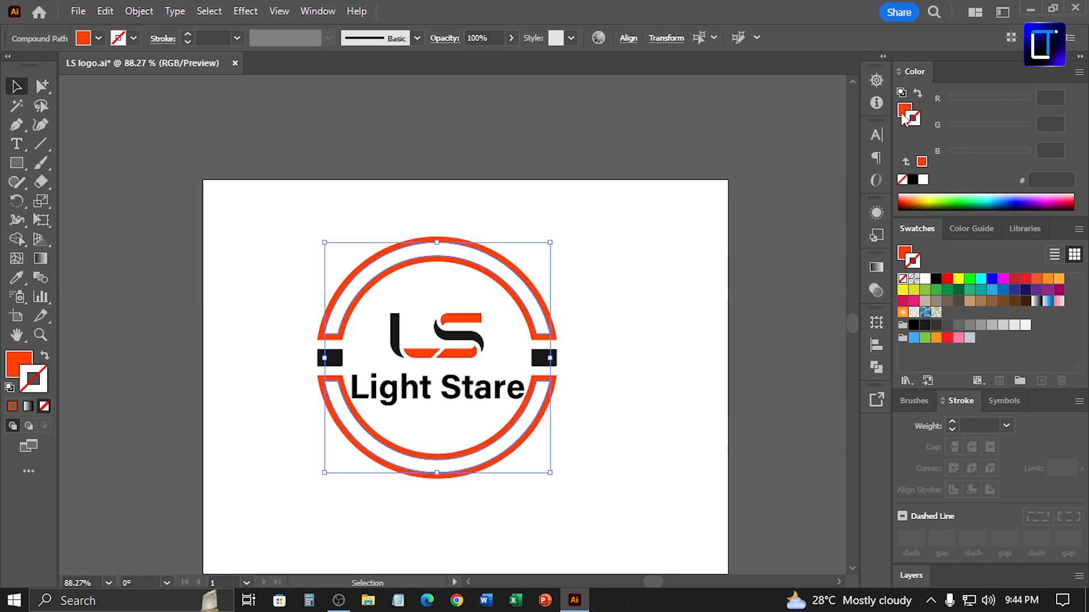
left_click(912, 180)
key("ctrl+z")
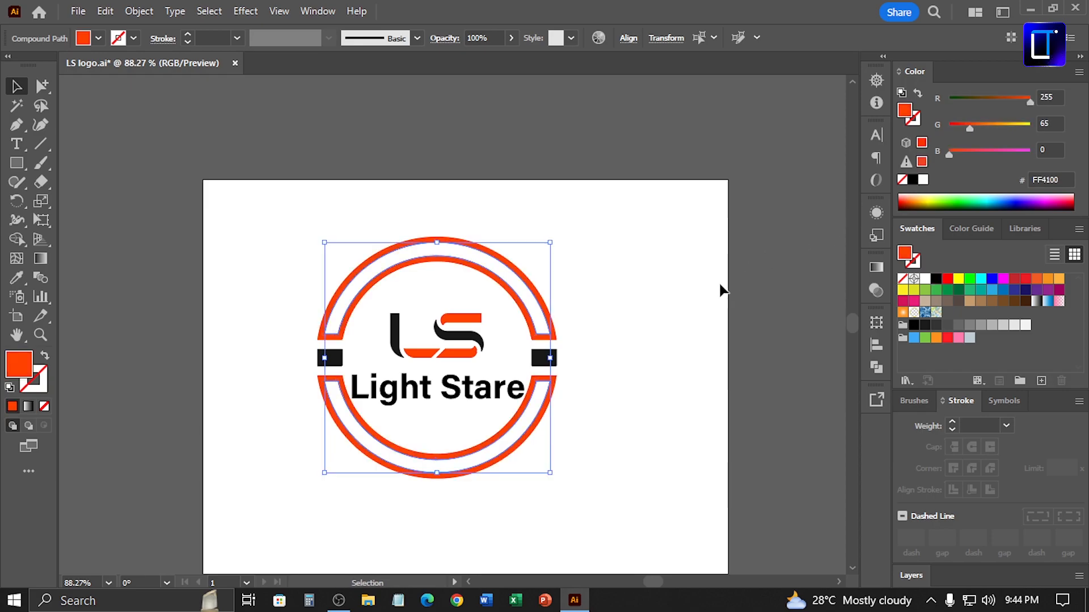
left_click(713, 285)
Step: Cut the inner contours of both ring halves and paste them in front at the same place
left_click(492, 276)
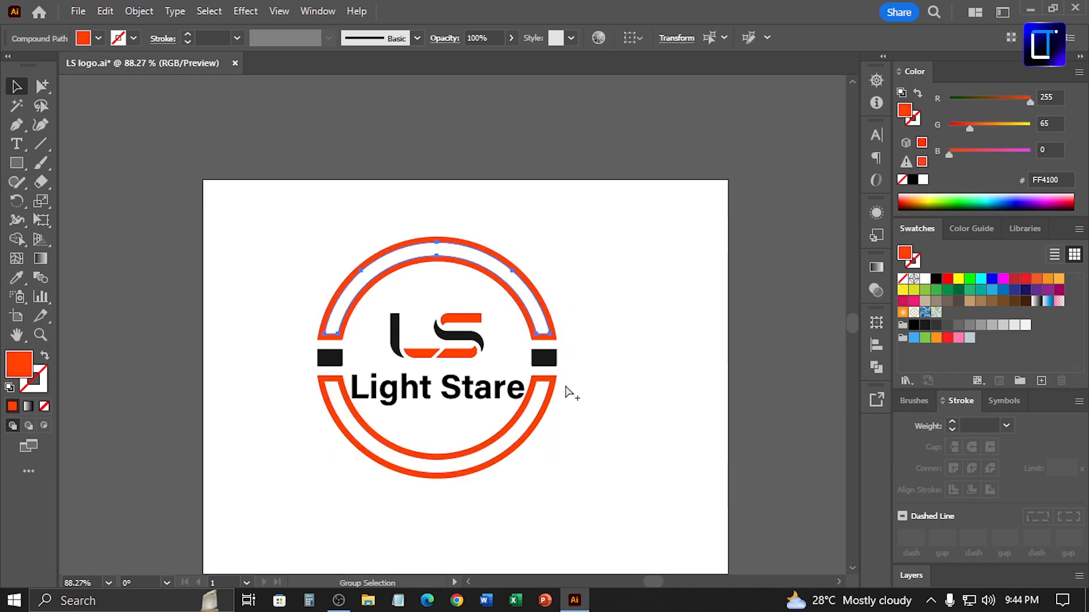
key("ctrl+x")
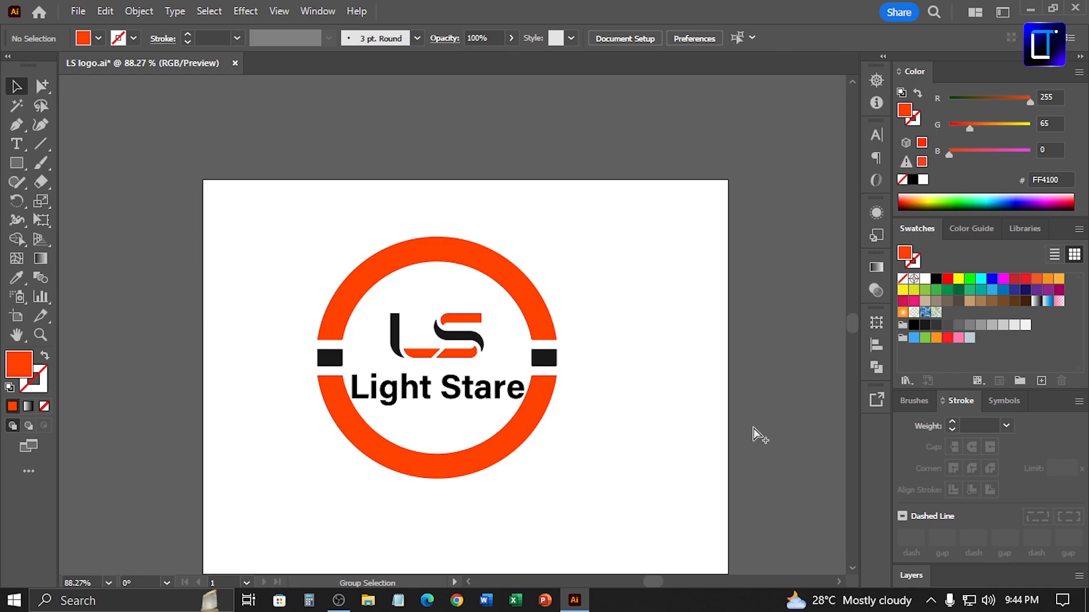
key("ctrl+f")
Step: Fill the pasted inner bands with the side blocks' dark gray 191919 using the Eyedropper
left_click(913, 180)
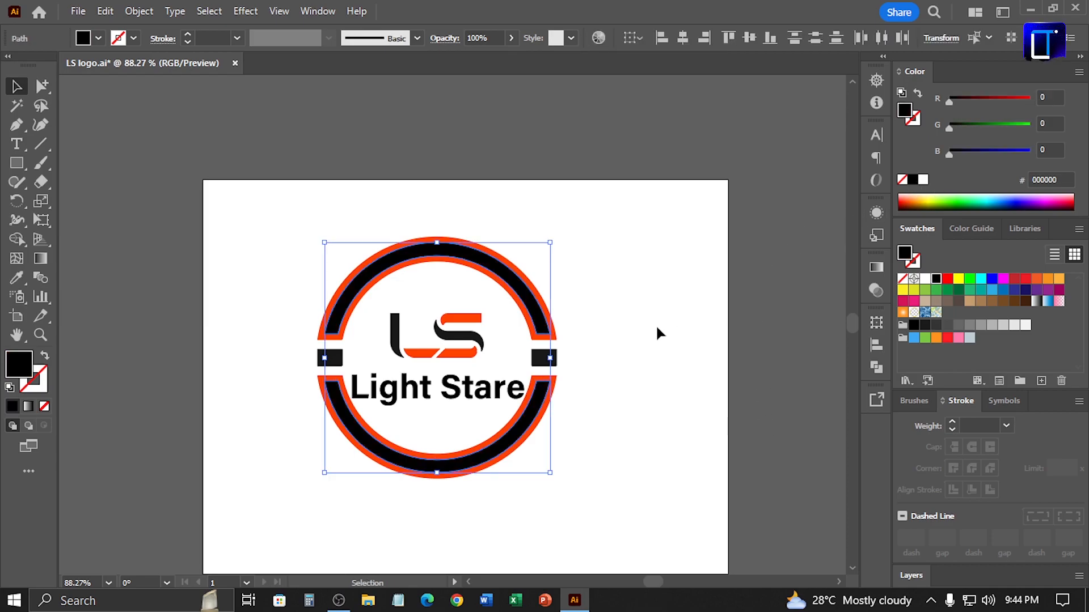
key("i")
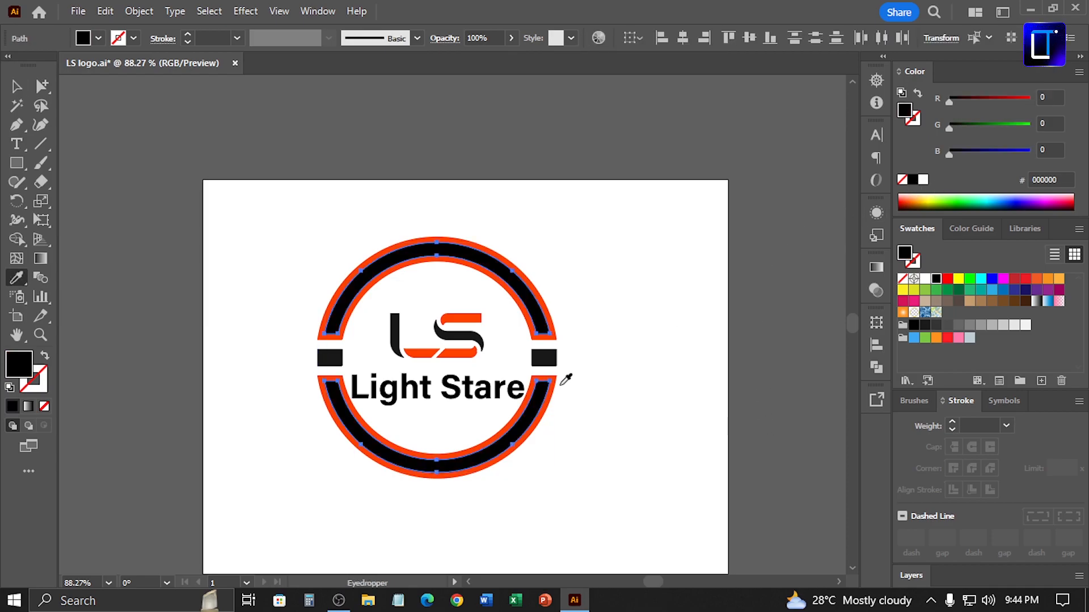
left_click(547, 356)
left_click(16, 86)
left_click(240, 190)
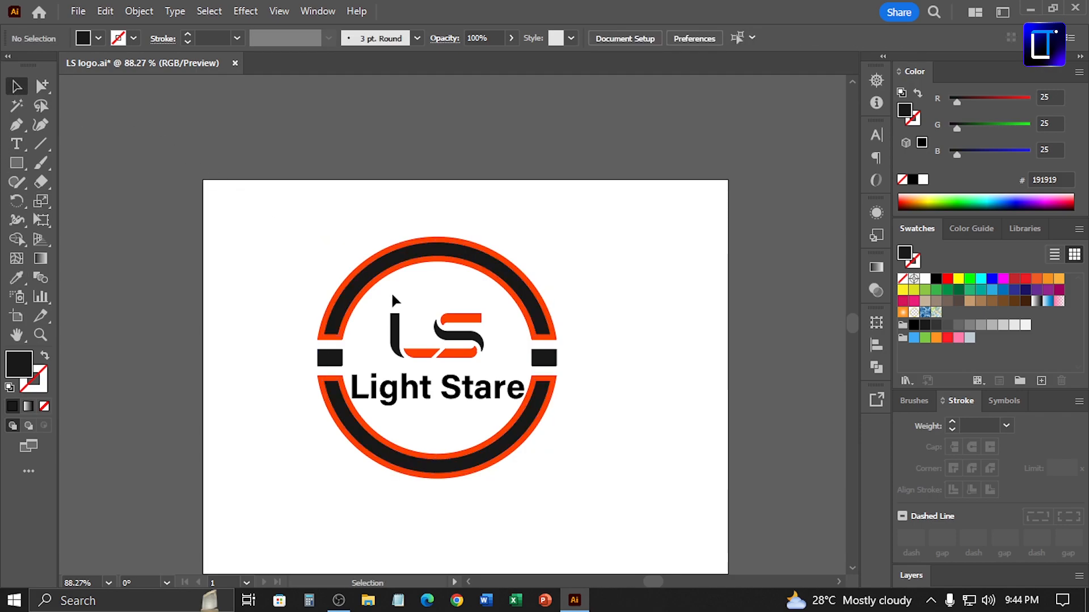
Step: Scale the "Light Stare" text down slightly about its center inside the ring
left_click(474, 389)
left_click_drag(526, 369, 512, 372)
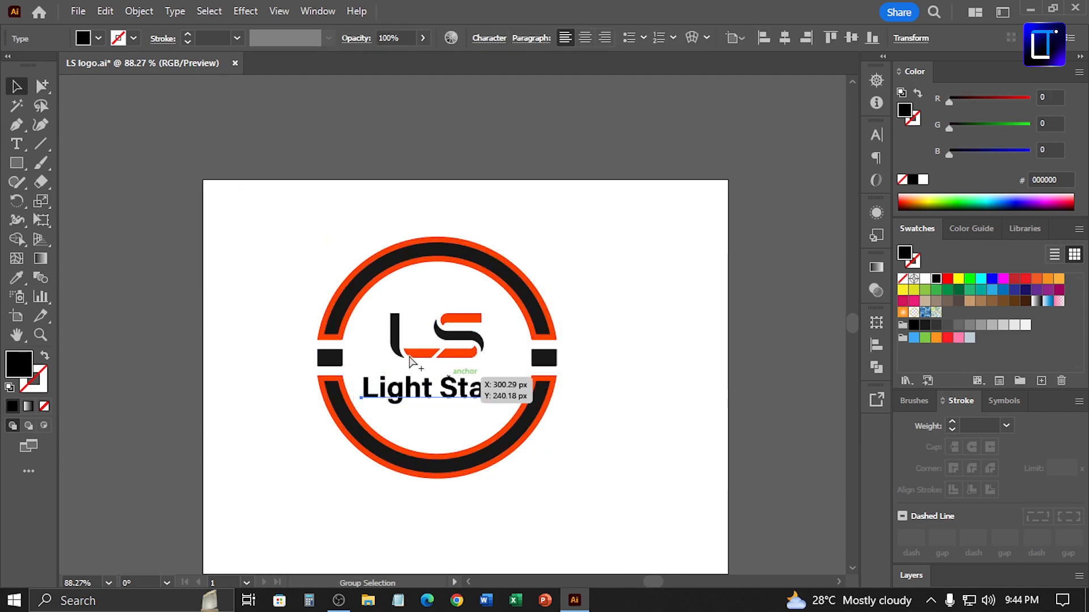
scroll(398, 348, "up", 5)
left_click_drag(555, 404, 504, 302)
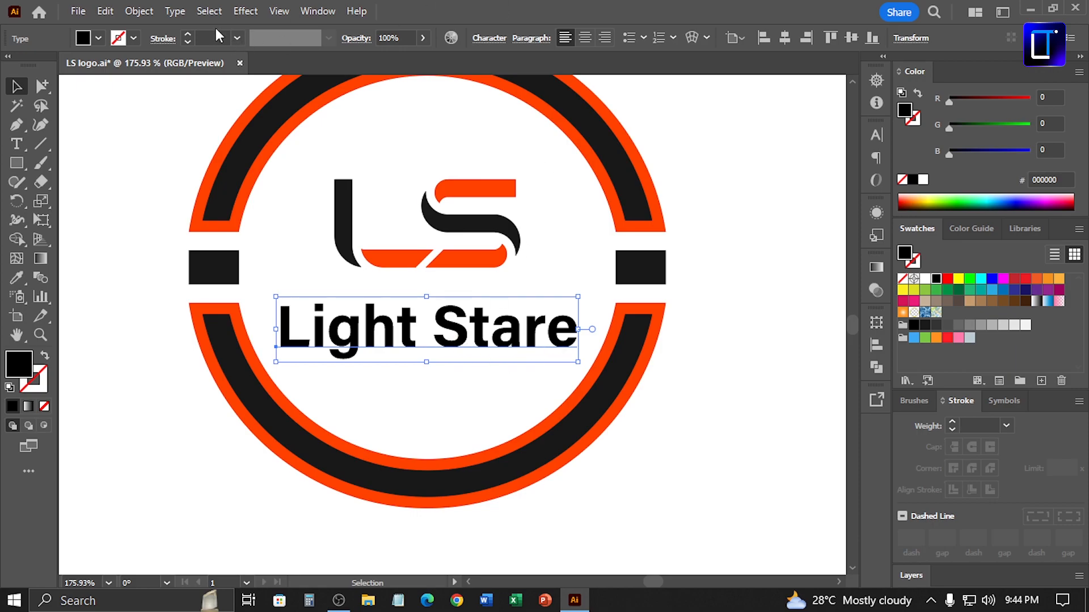
Step: Change the "Light Stare" text to uppercase, scale it down slightly and reposition it beneath the LS monogram
left_click(139, 11)
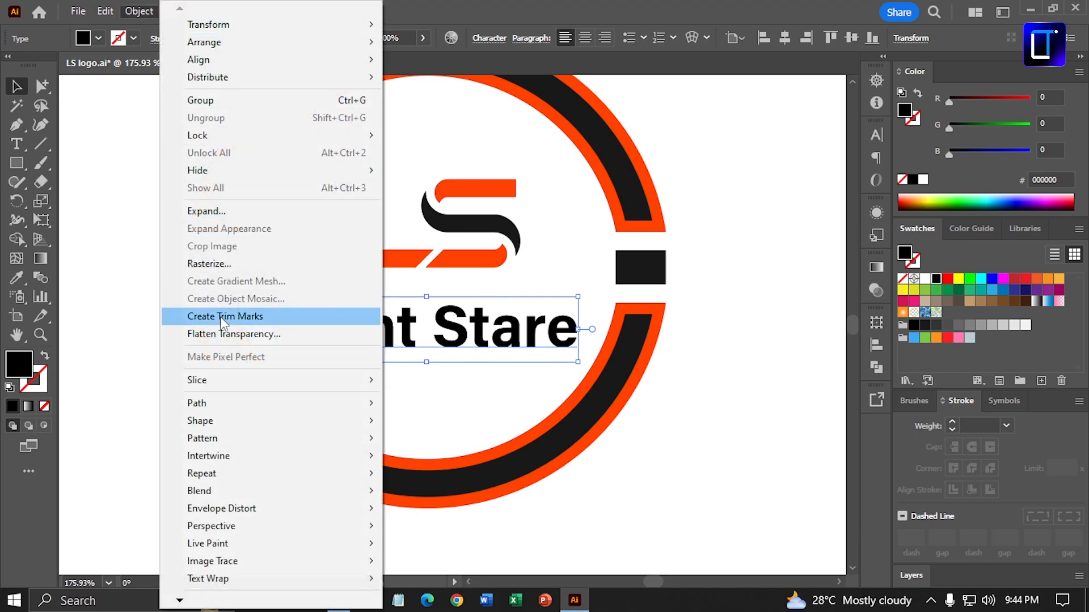
left_click(139, 11)
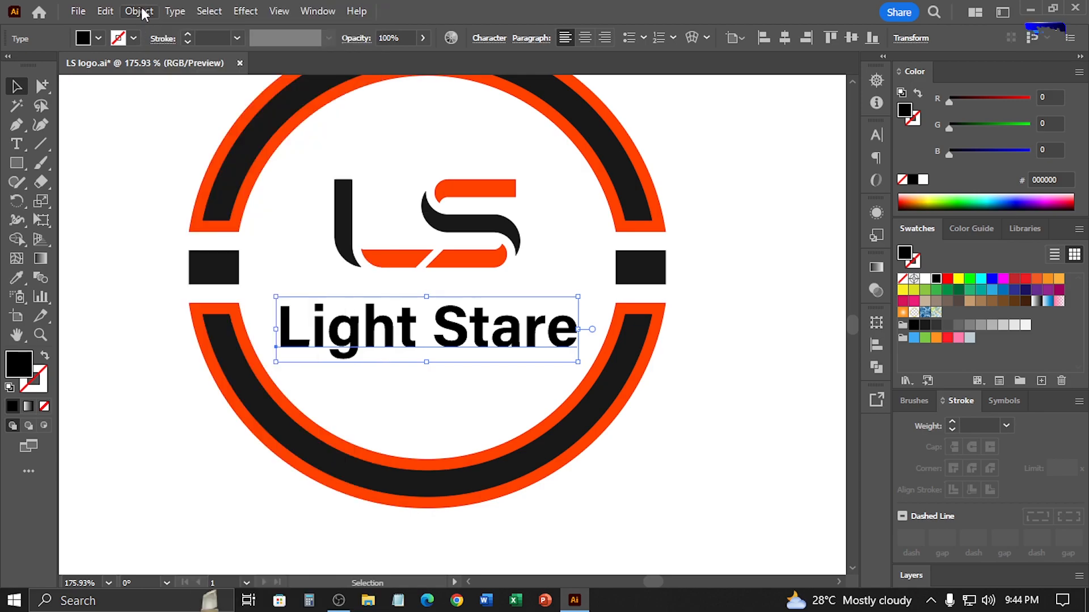
left_click(175, 11)
mouse_move(298, 256)
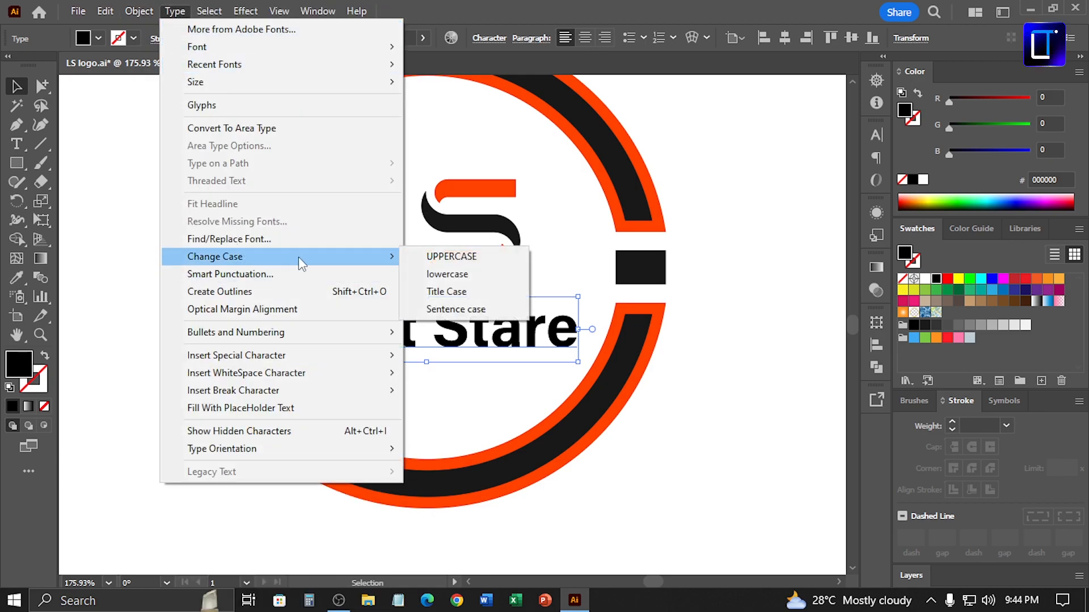
left_click(430, 262)
left_click_drag(650, 298, 600, 307)
left_click_drag(538, 335, 508, 336)
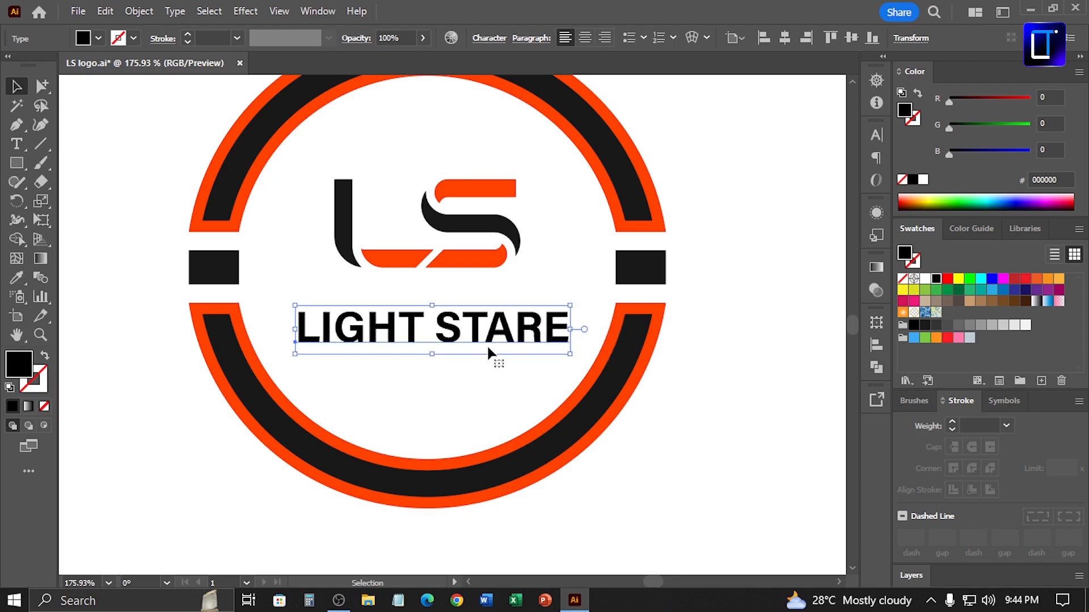
Step: Delete the final E so the wording reads "LIGHT STAR"
double_click(542, 335)
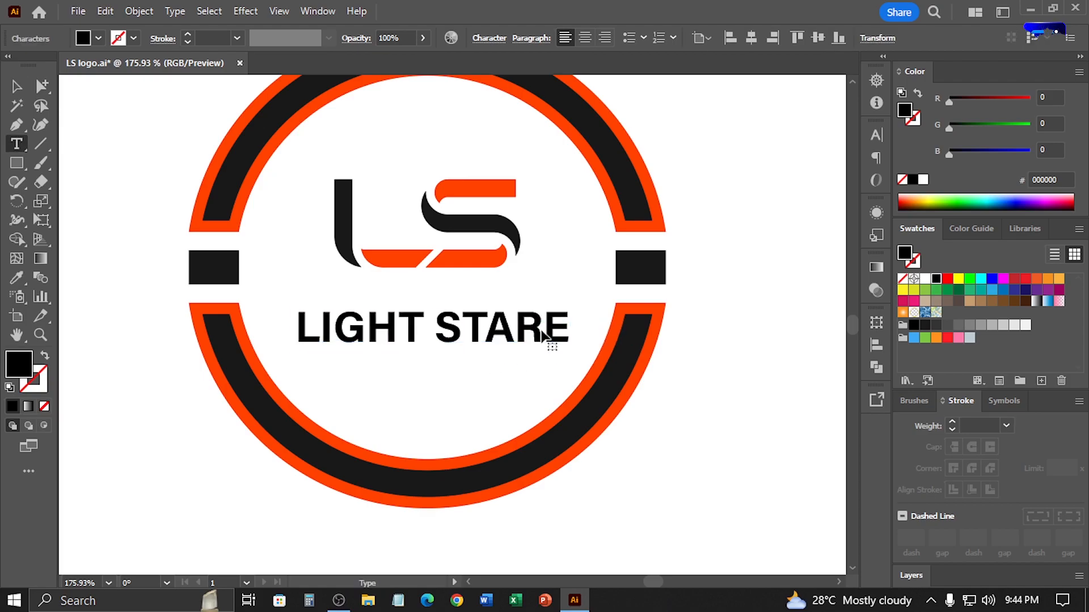
left_click_drag(543, 334, 566, 333)
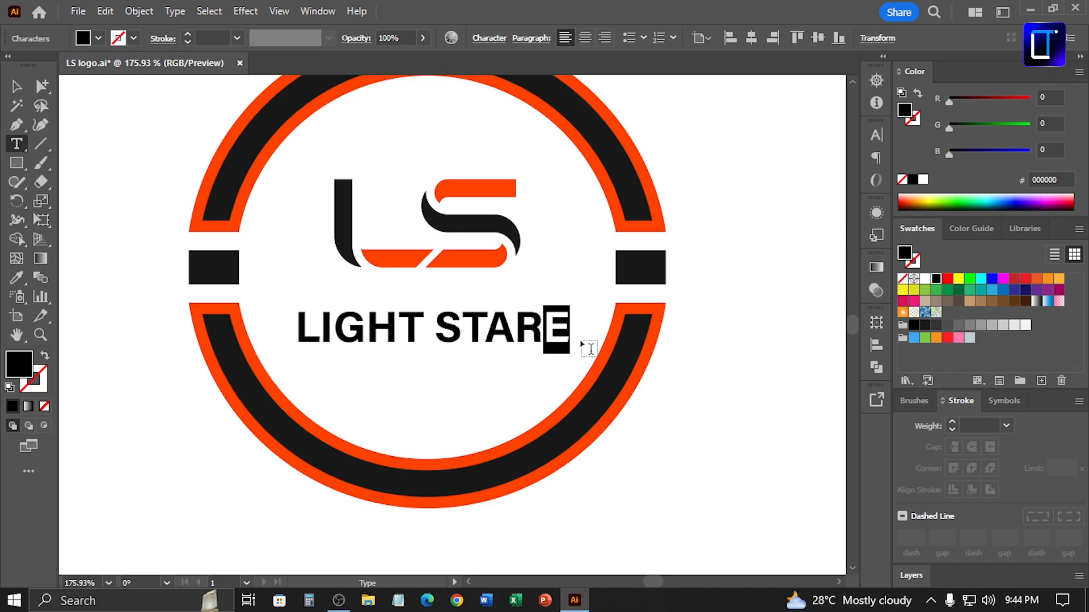
key("BackSpace")
key("Escape")
Step: Align the horizontal centers of the LS monogram and the LIGHT STAR text
left_click(418, 262)
left_click(476, 324, "shift")
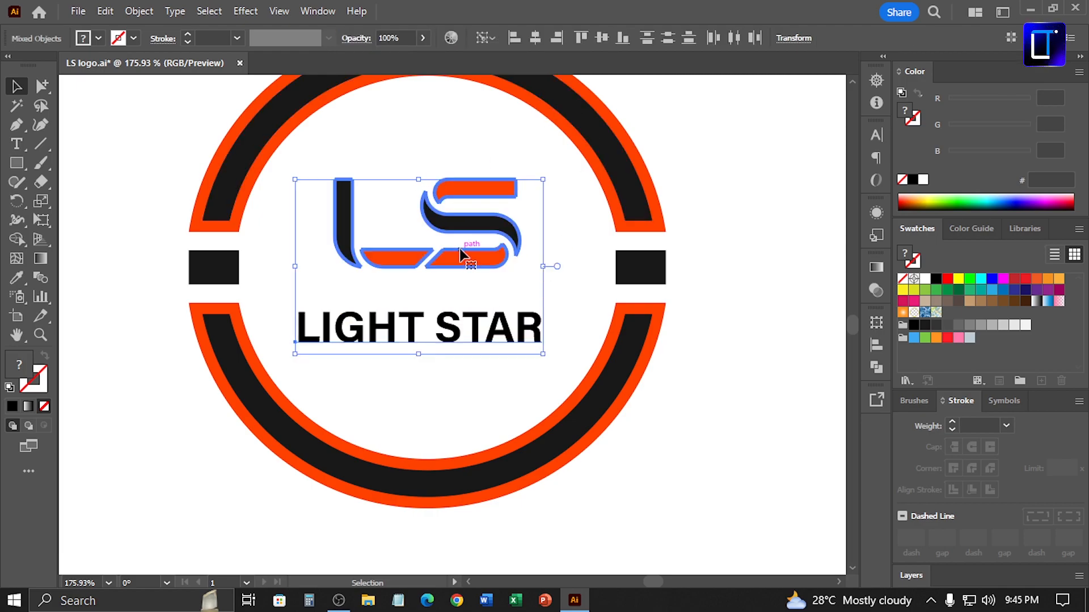
left_click(534, 37)
left_click(713, 323)
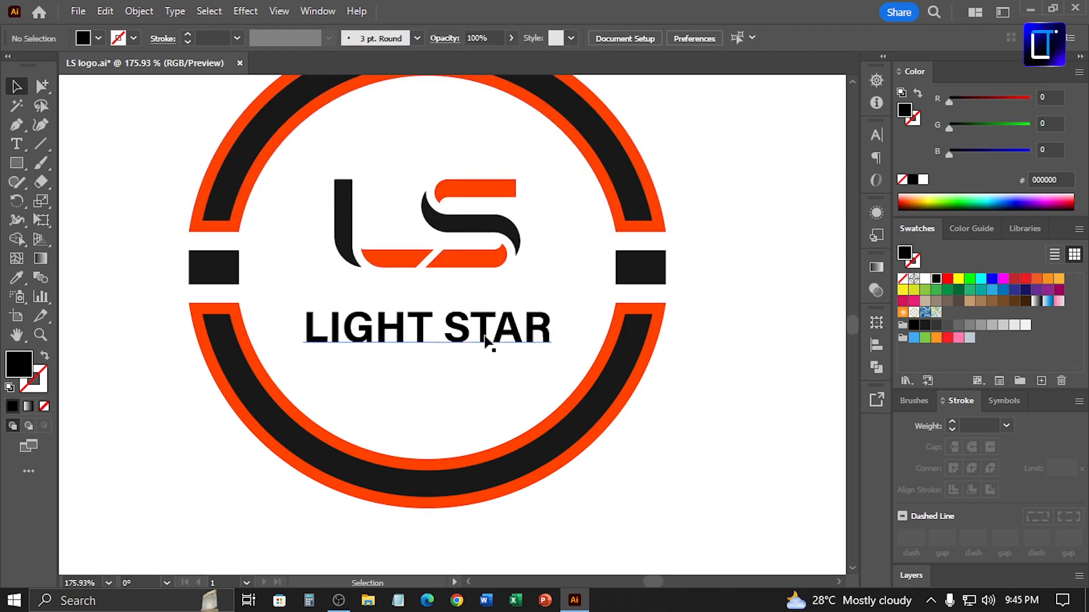
Step: Set the LIGHT STAR text's font to Bauhaus 93
left_click(494, 340)
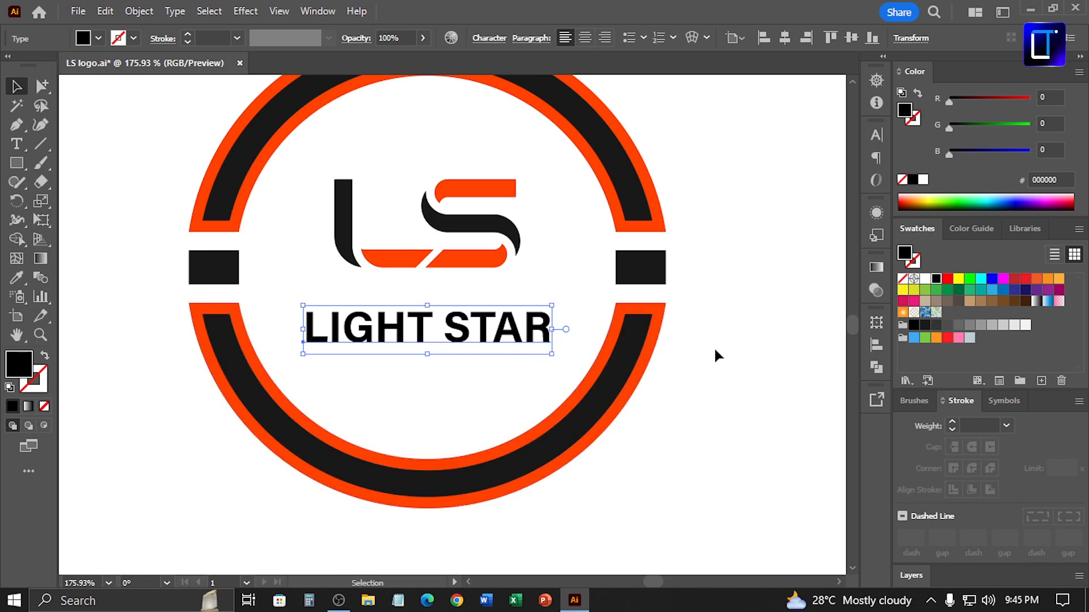
key("ctrl+t")
left_click(847, 152)
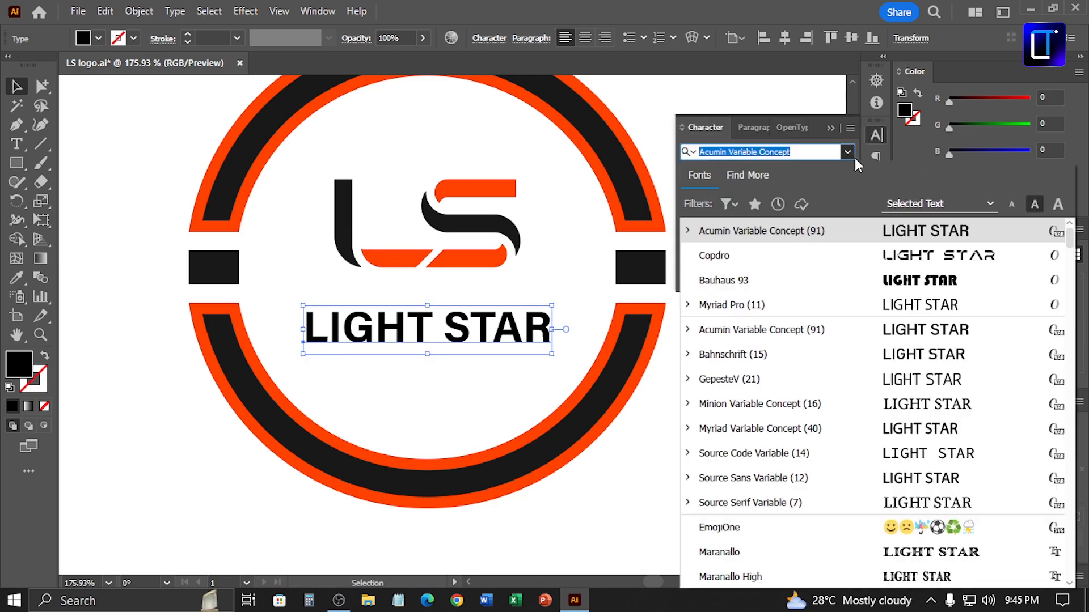
left_click(857, 281)
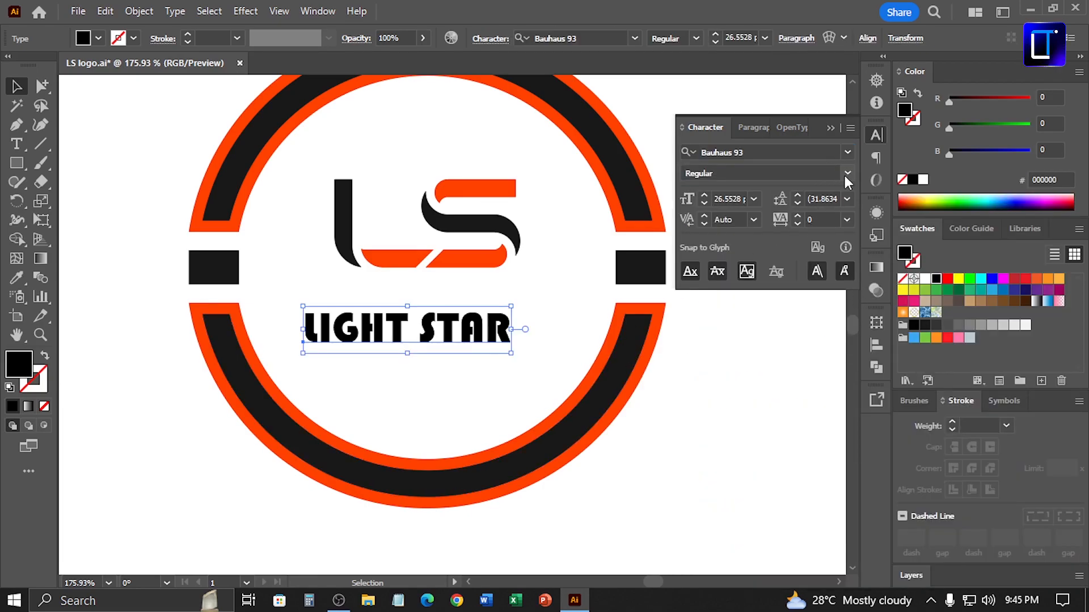
left_click(831, 128)
key("ctrl+shift+b")
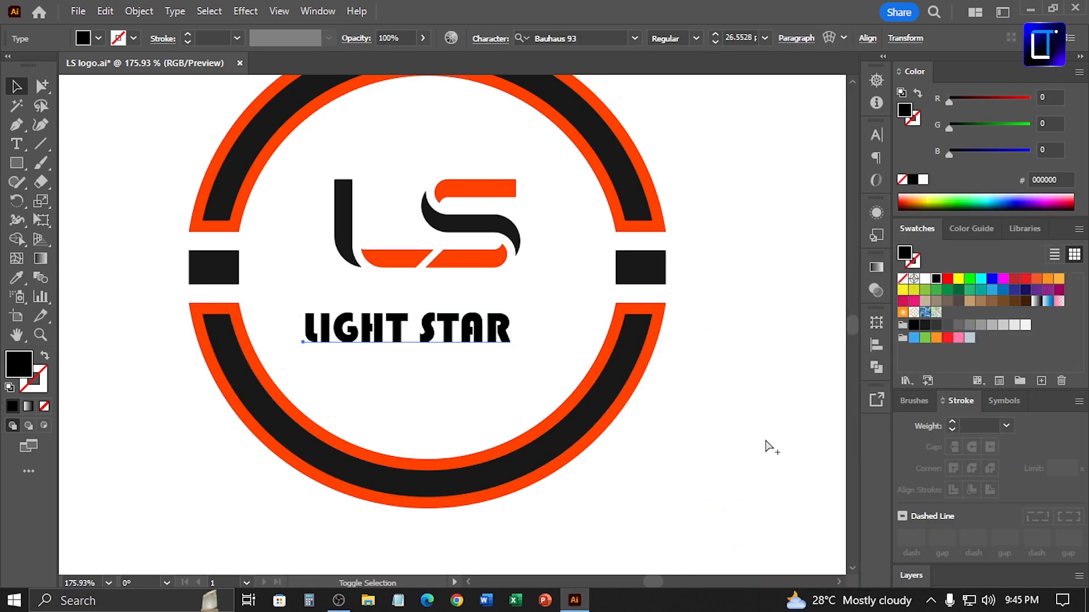
key("ctrl+shift+b")
Step: Set the LIGHT STAR text's tracking to 100 and convert the text to outlines
key("ctrl+t")
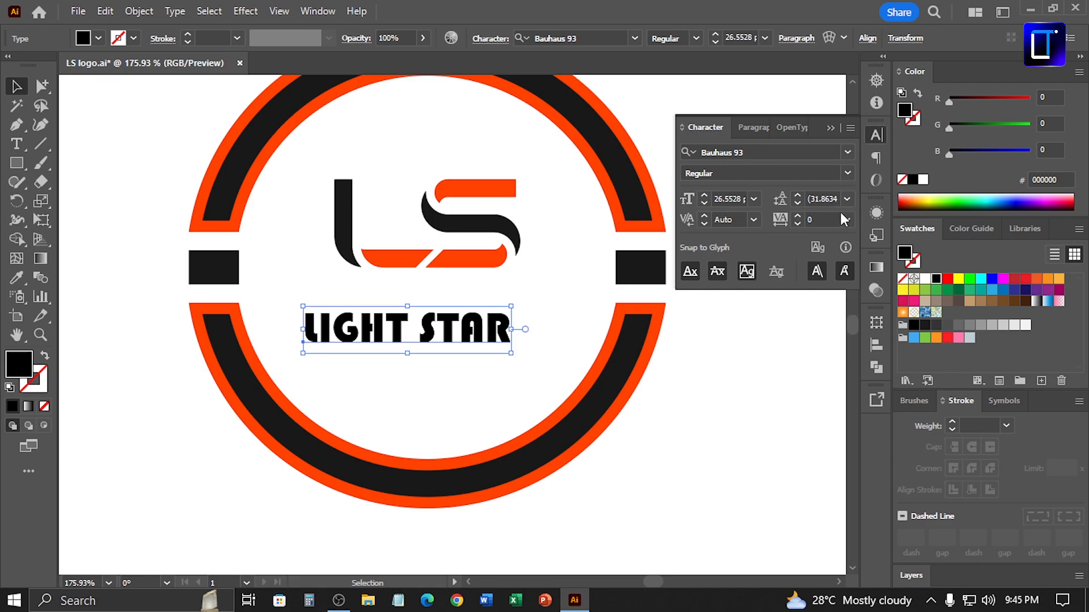
left_click(847, 220)
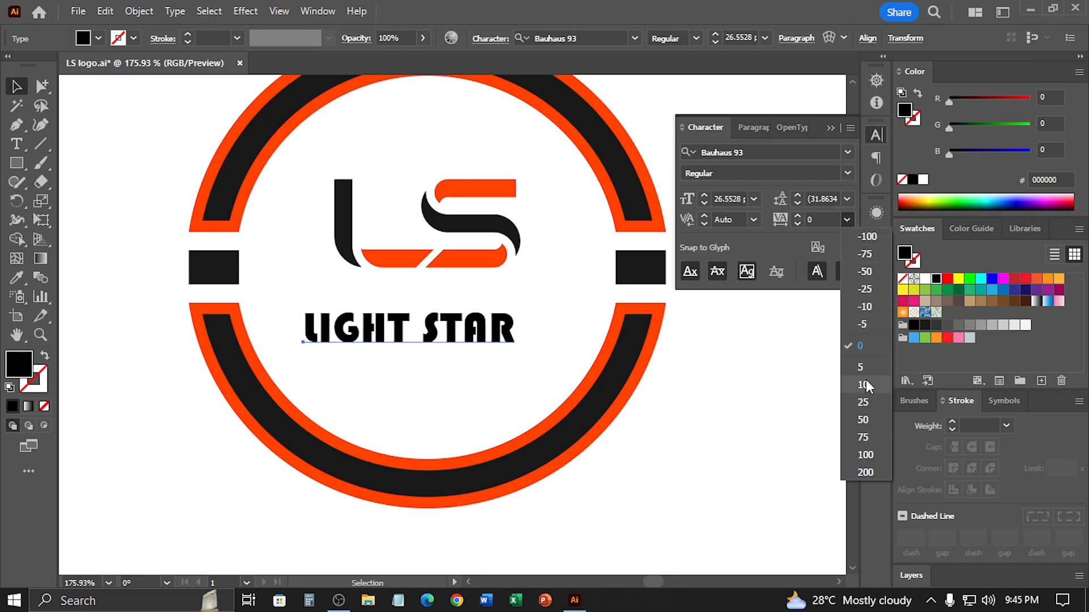
left_click(878, 454)
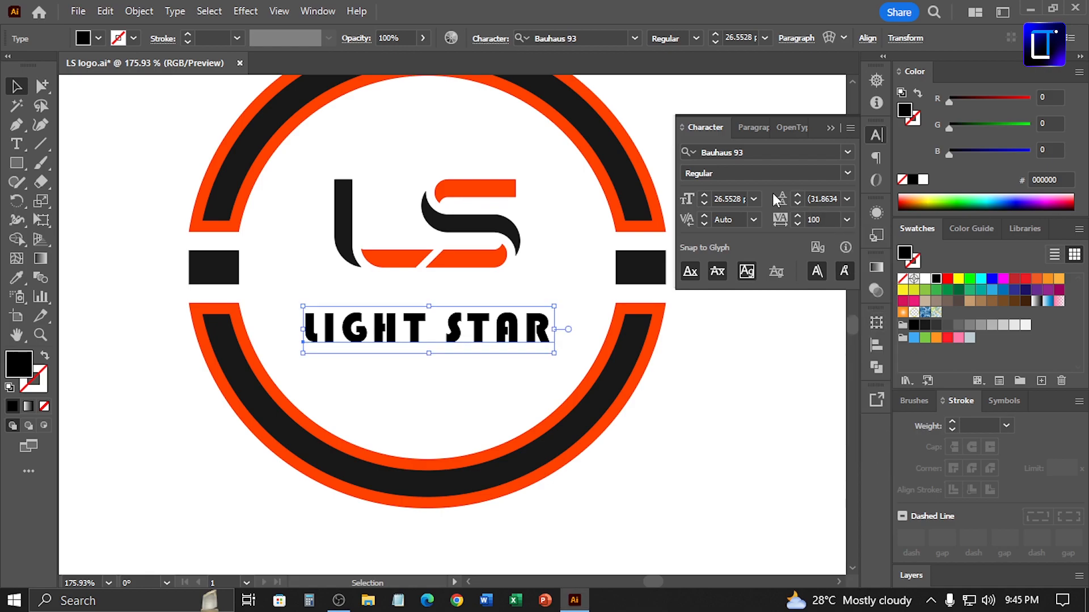
left_click(835, 128)
left_click(504, 380)
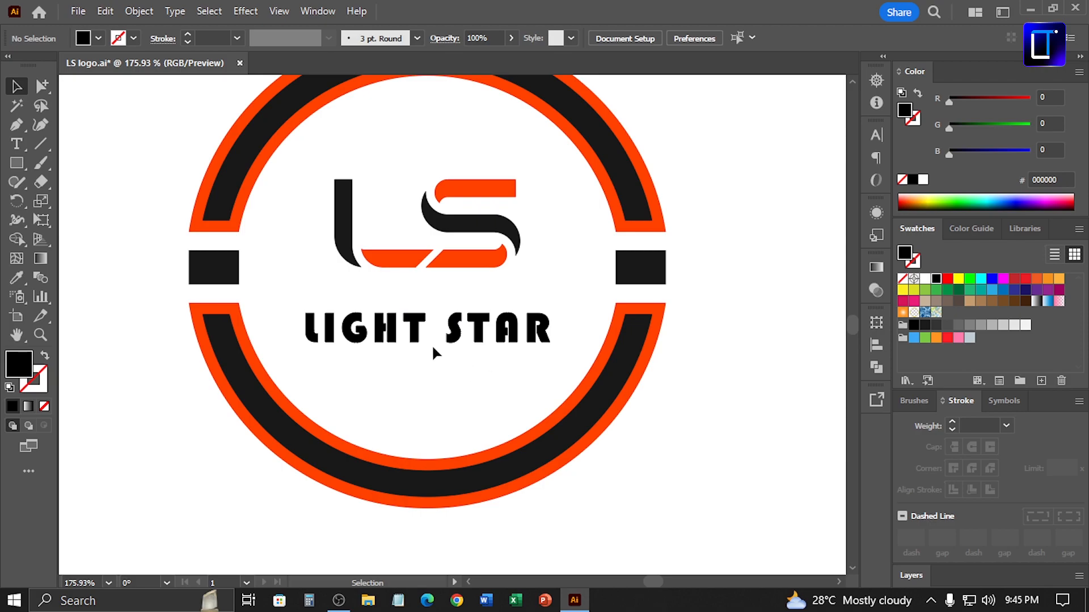
Step: Scale the outlined LIGHT STAR lettering down to the monogram's width and center it horizontally with the monogram
left_click(397, 332)
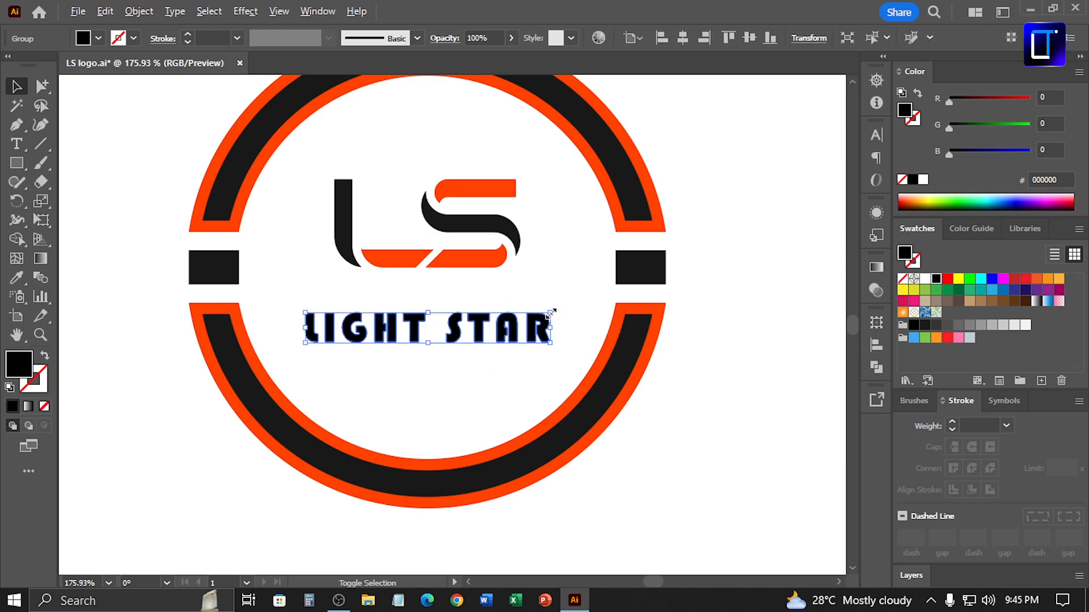
left_click_drag(550, 312, 527, 314)
left_click(464, 266, "shift")
left_click(465, 264)
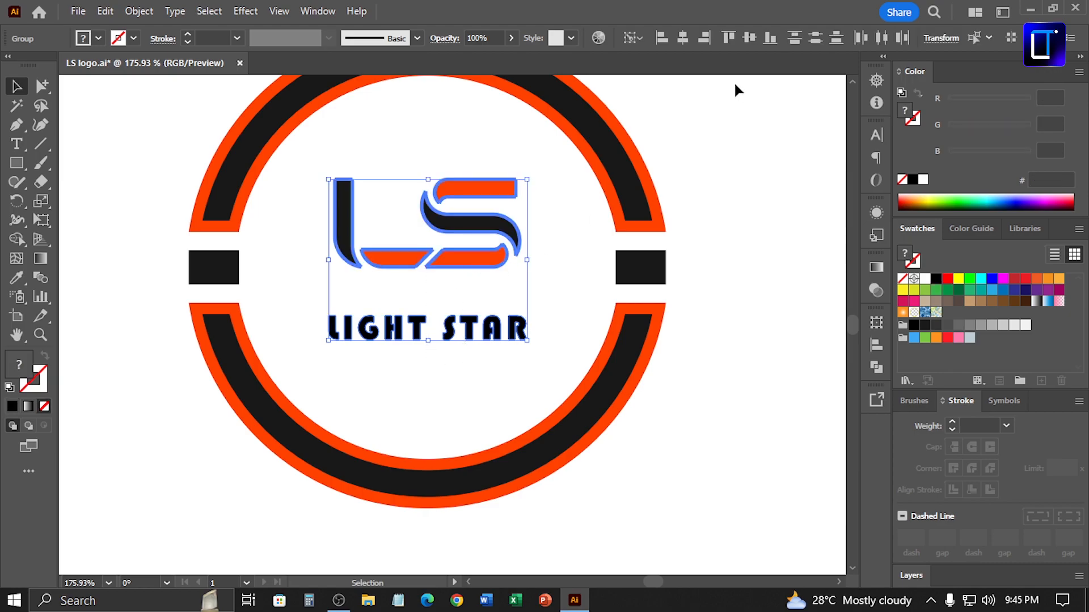
left_click(682, 38)
left_click(762, 324)
Step: Examine how the side edges of the LIGHT STAR lettering line up with the LS monogram
left_click(468, 339)
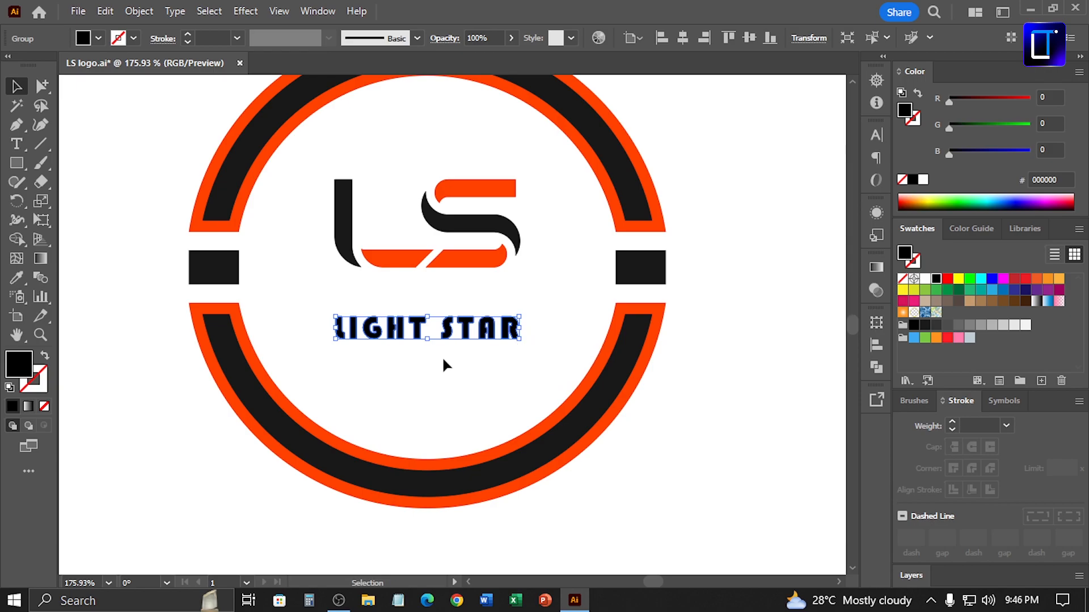
left_click(485, 249, "shift")
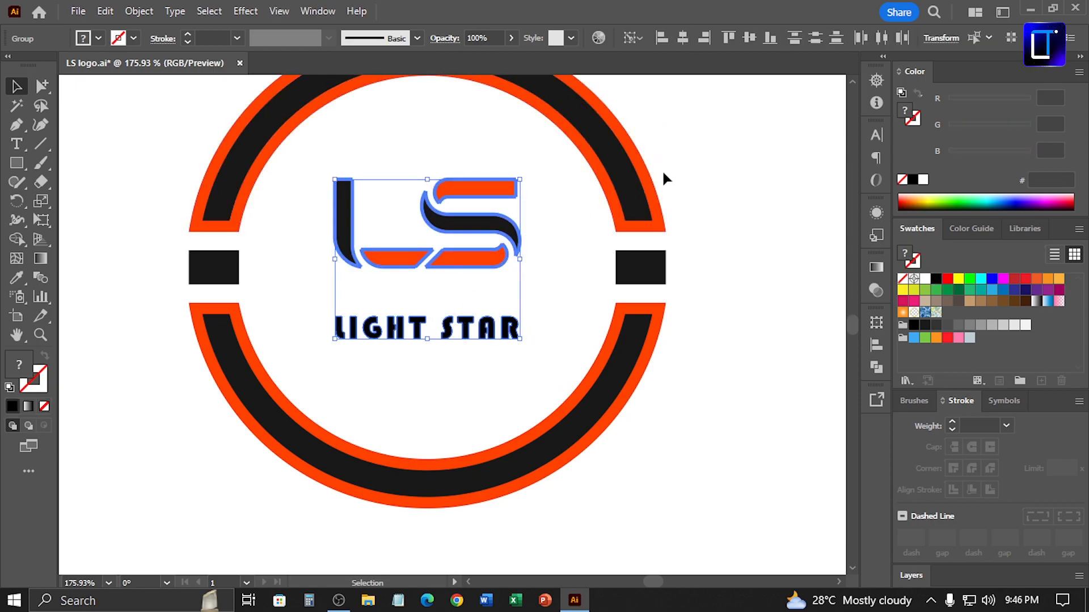
left_click(560, 307)
scroll(450, 226, "up", 2)
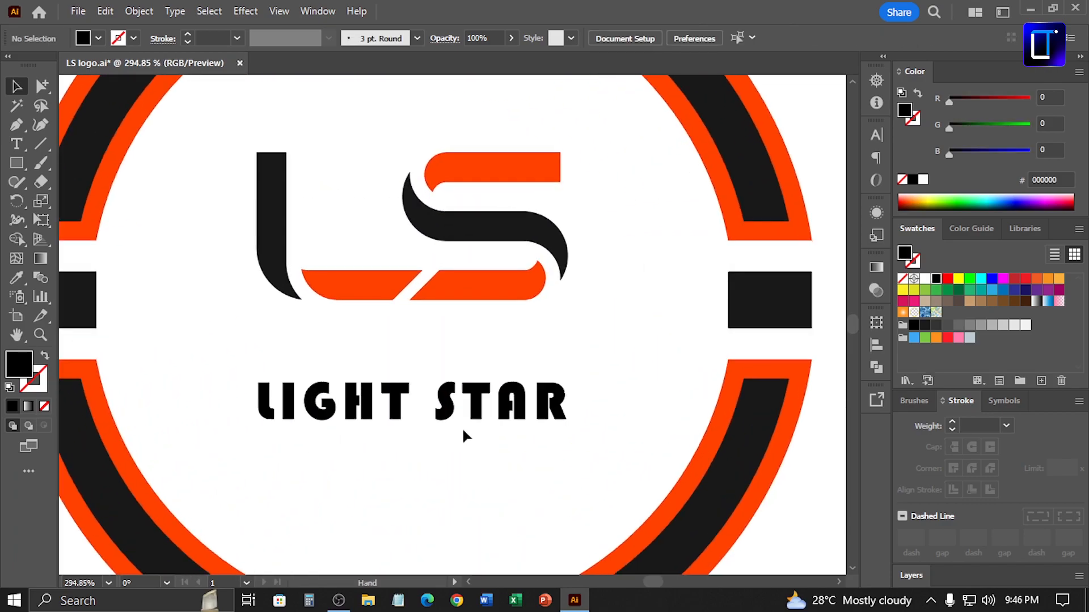
left_click(280, 282)
left_click(354, 400, "shift")
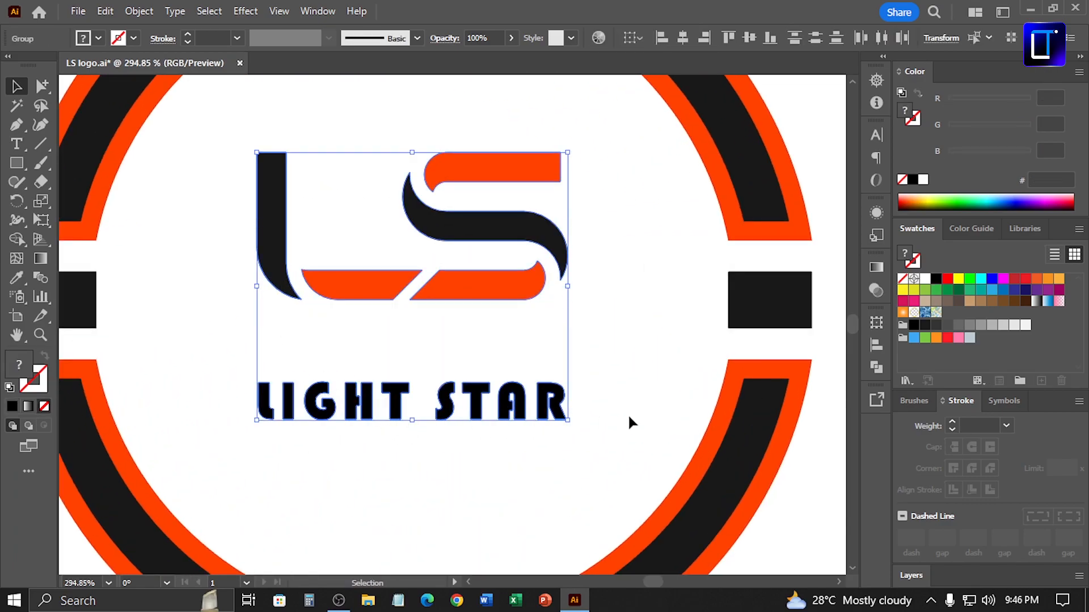
left_click_drag(519, 375, 595, 397)
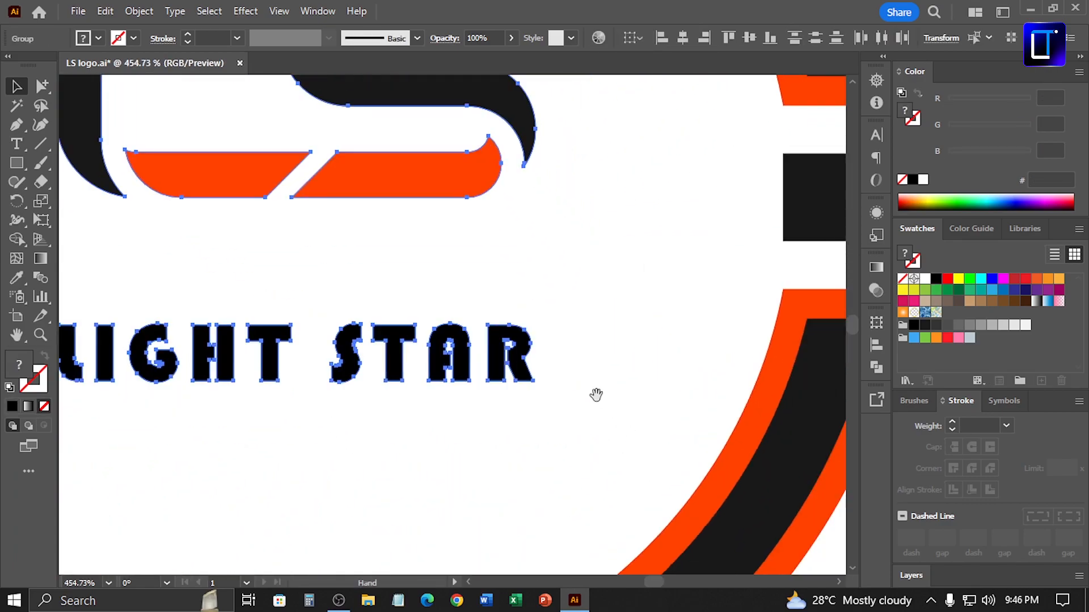
left_click(616, 405)
Step: In outline view, draw a vertical guide line down from the S's outer edge and move the lettering so its R meets it
key("ctrl+y")
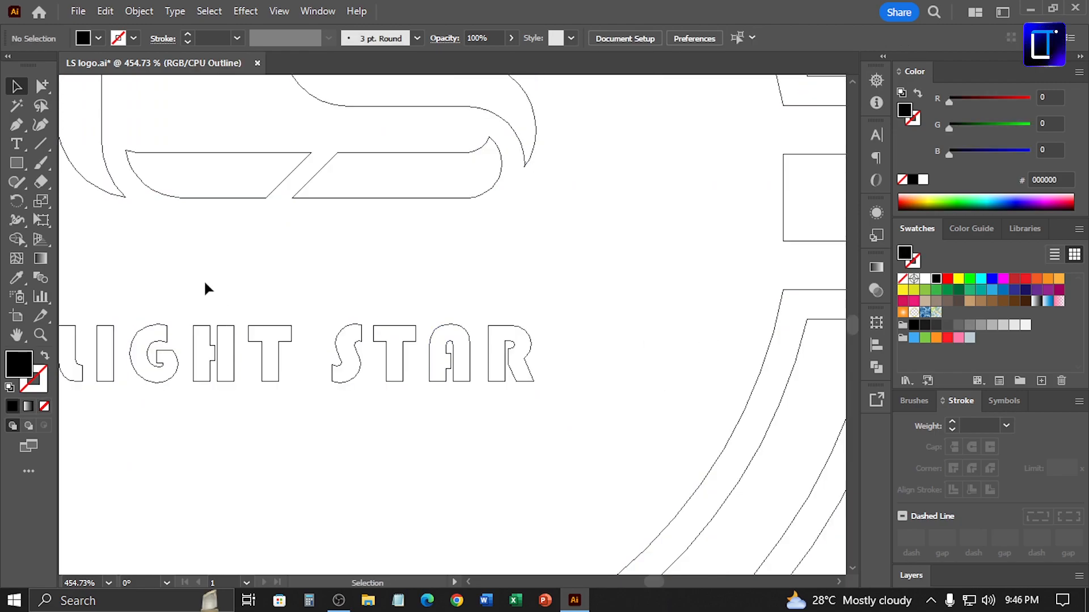
left_click(40, 143)
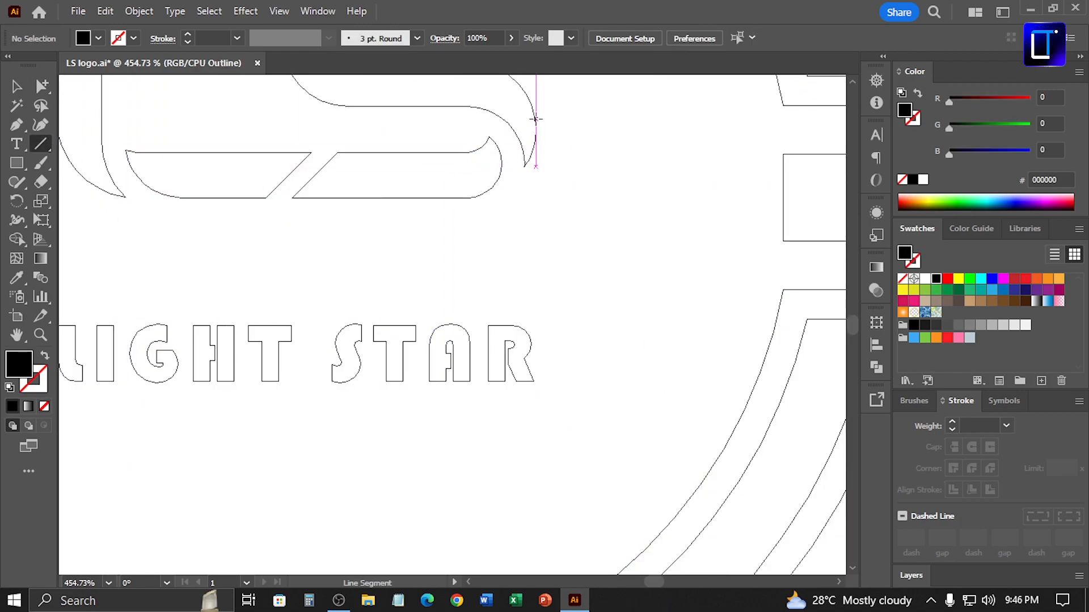
left_click_drag(536, 119, 536, 405)
key("v")
scroll(534, 420, "up", 4)
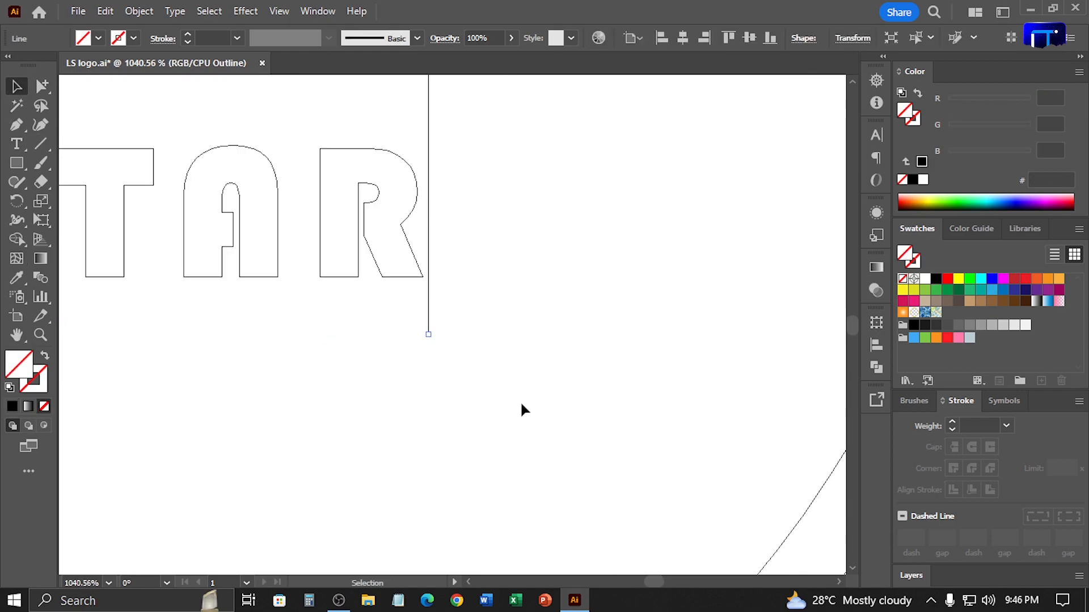
left_click_drag(413, 277, 429, 279)
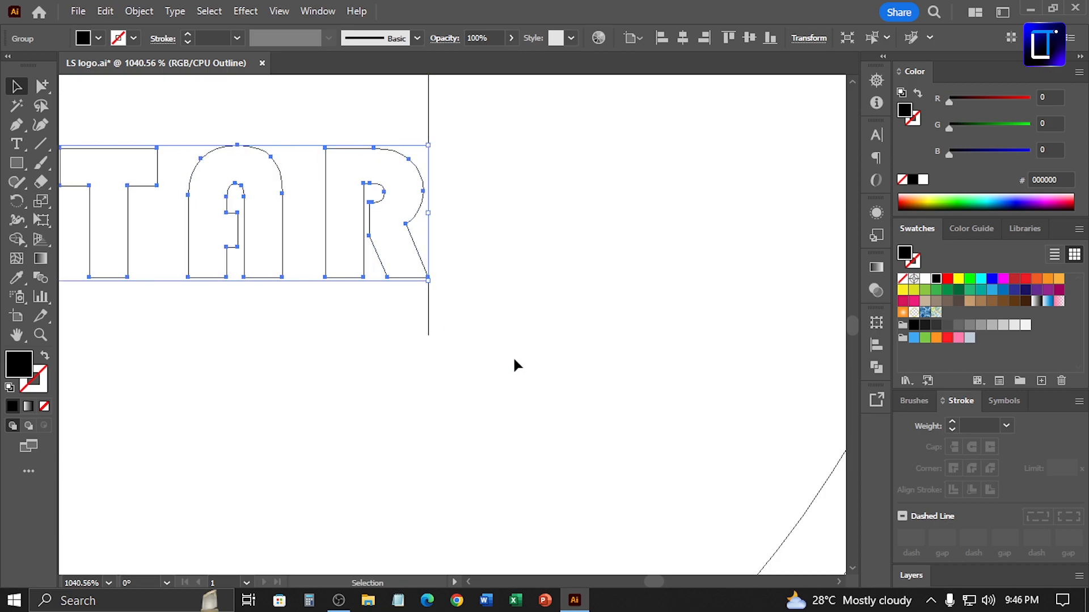
Step: Delete the vertical guide line and return the artwork to preview mode
key("ctrl+minus")
key("ctrl+minus")
key("ctrl+minus")
key("ctrl+minus")
key("ctrl+minus")
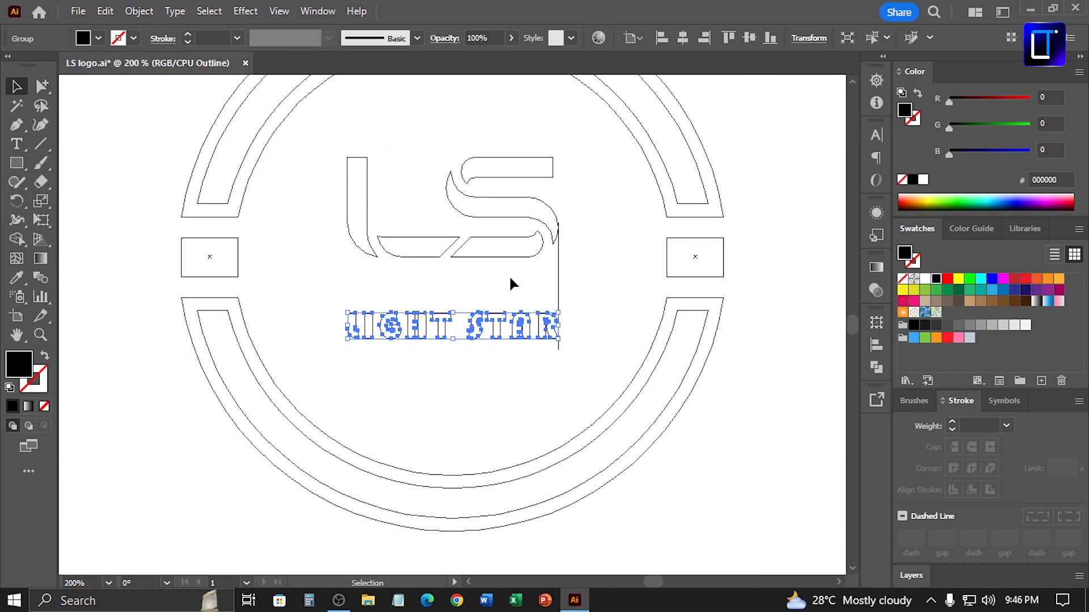
left_click(558, 289)
key("Delete")
key("ctrl+y")
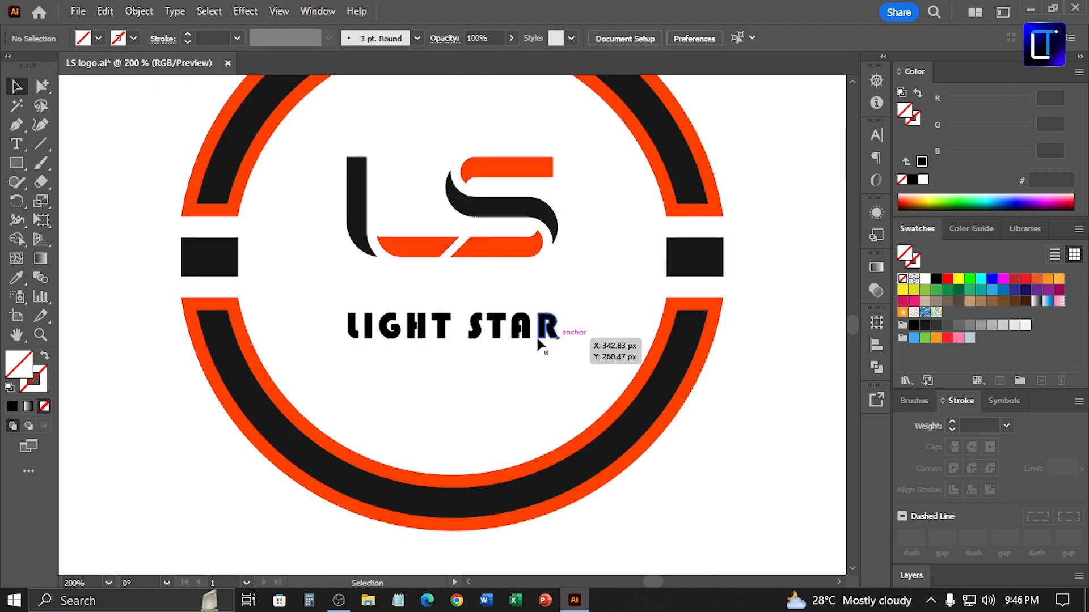
Step: Move the LIGHT STAR lettering up closer to the monogram and fill it with the ring's dark gray 191919 using the Eyedropper
left_click_drag(449, 324, 445, 292)
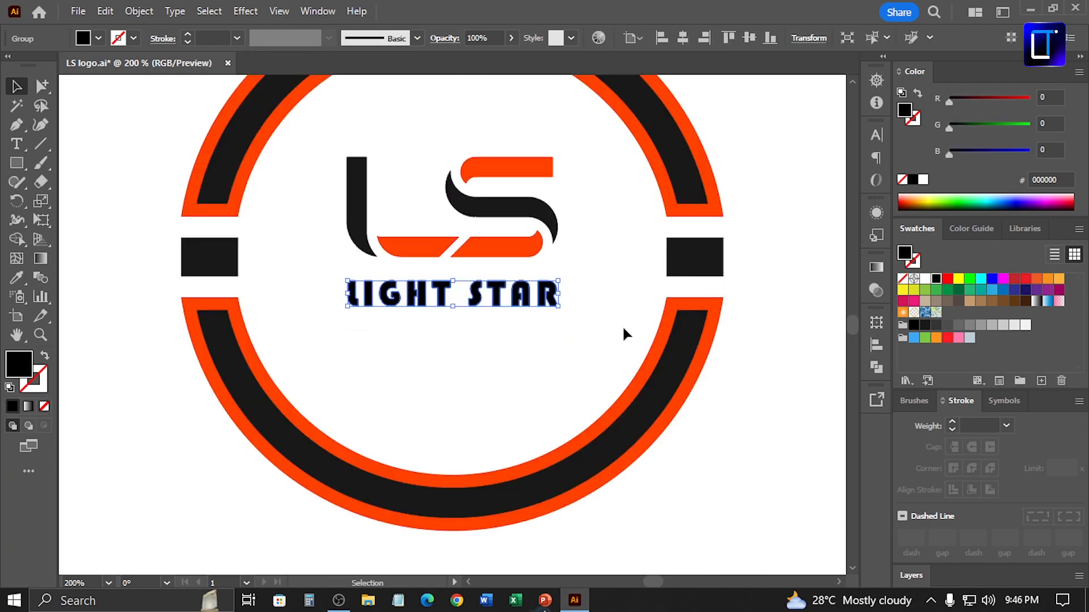
key("i")
left_click(222, 122)
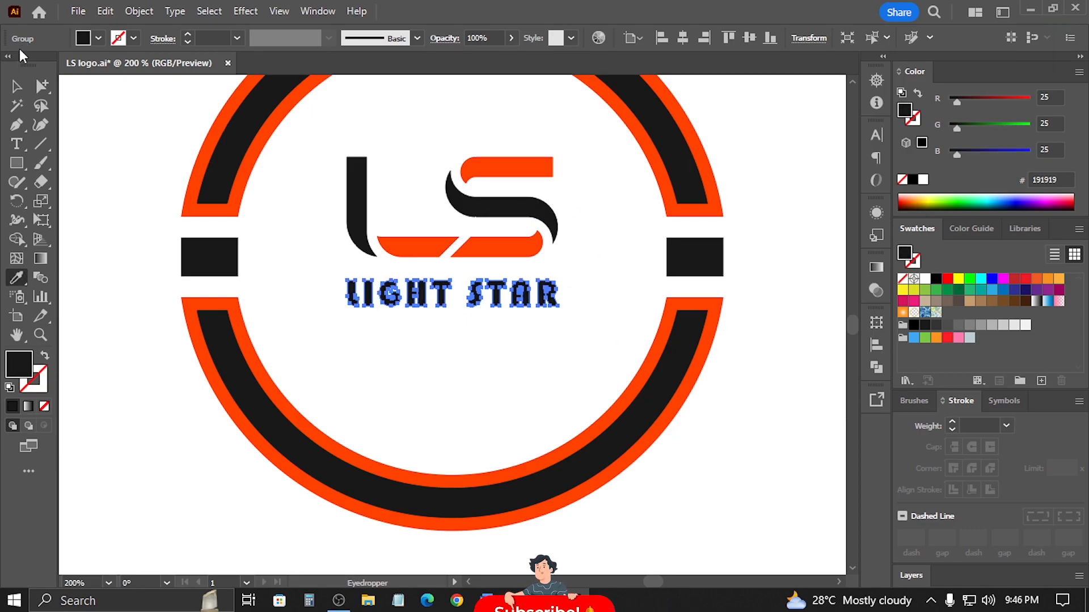
Step: Select the monogram, the lettering and the lower ring half together, and switch the selection to only the upper orange ring half
left_click(17, 86)
left_click_drag(419, 368, 541, 238)
left_click(541, 243)
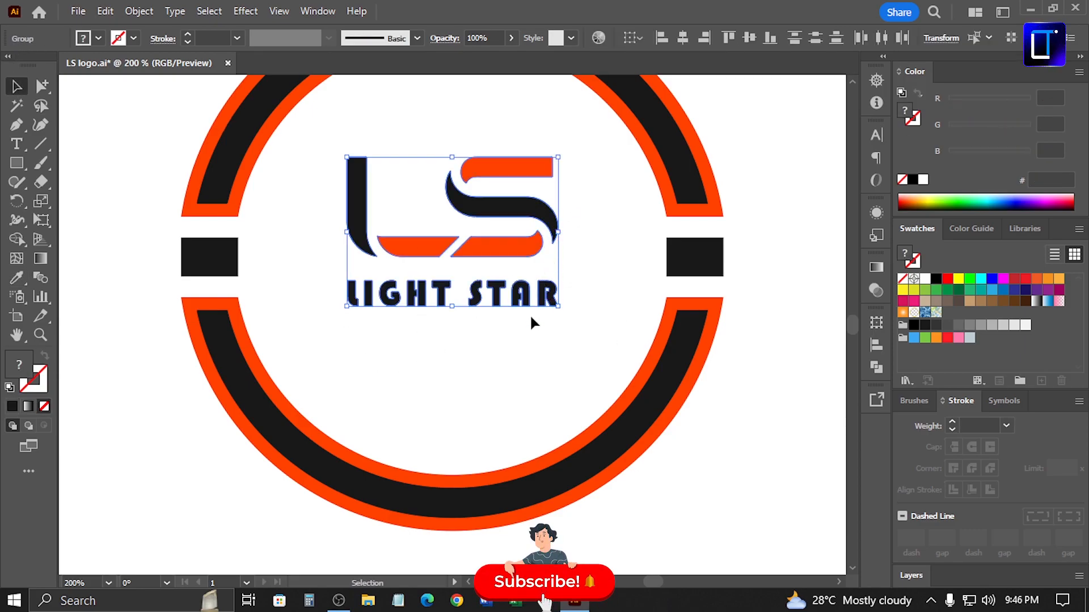
left_click(629, 397, "shift")
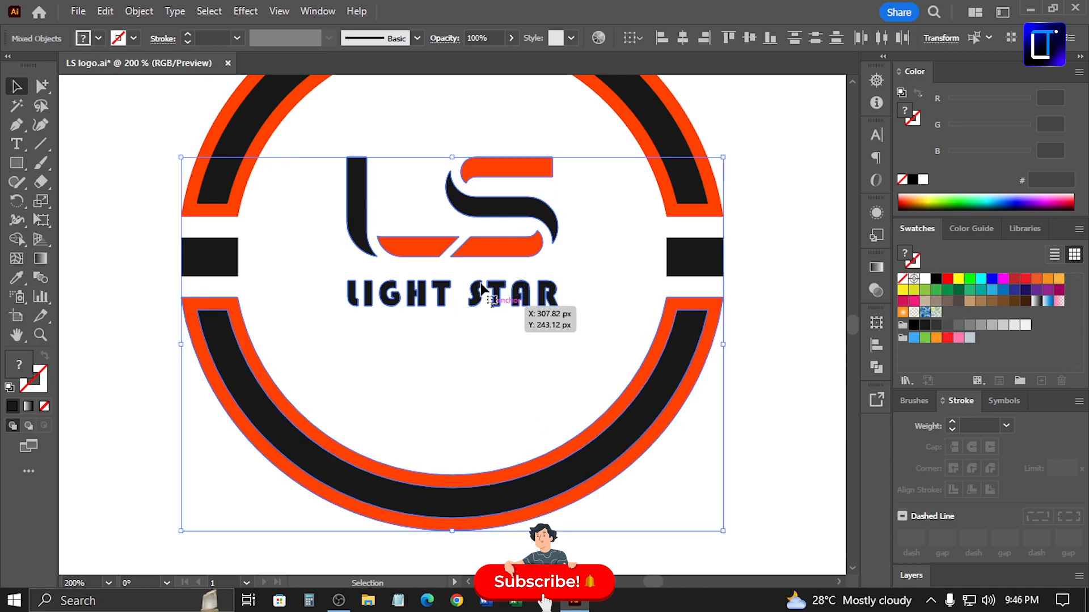
left_click(239, 198)
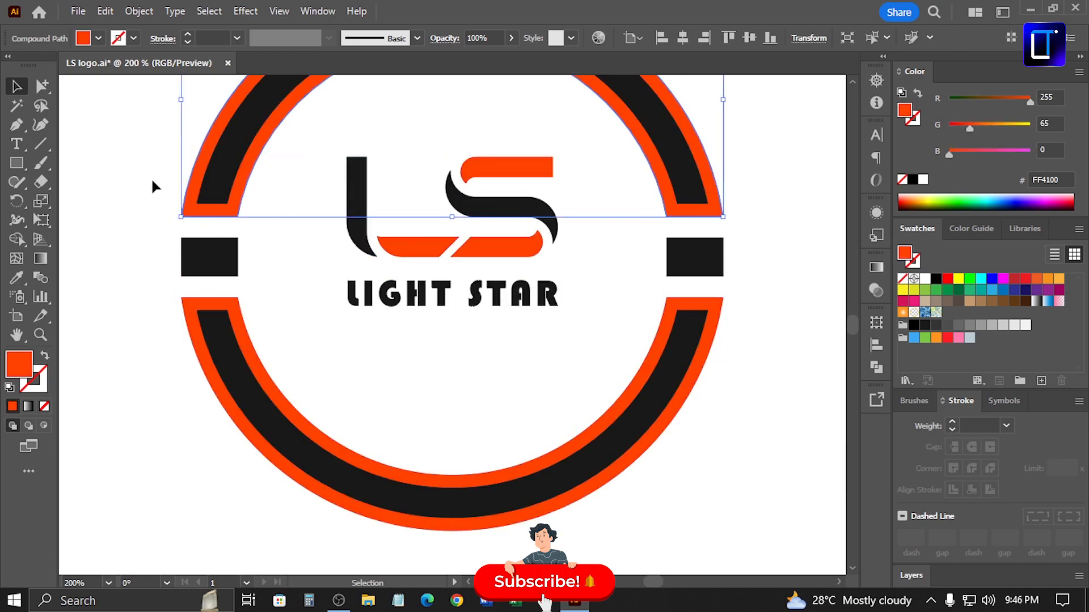